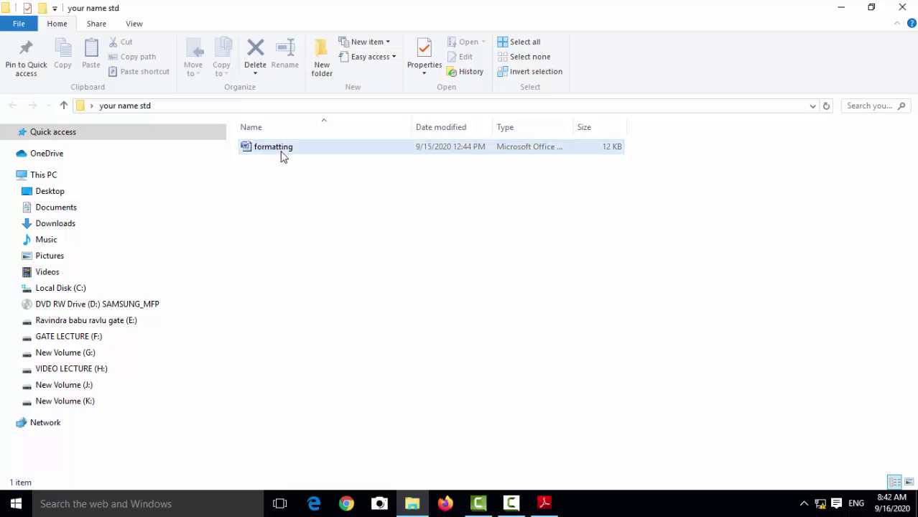
# Bring the assignment PDF forward and highlight the Mail Merge task's QUESTION 1 reference
pyautogui.click(545, 502)
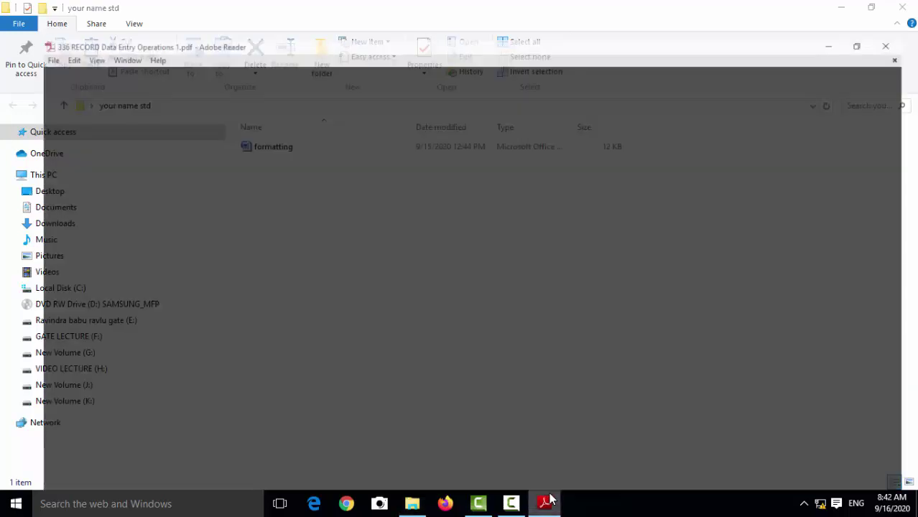
pyautogui.scroll(-5, 404, 329)
pyautogui.scroll(-3, 404, 329)
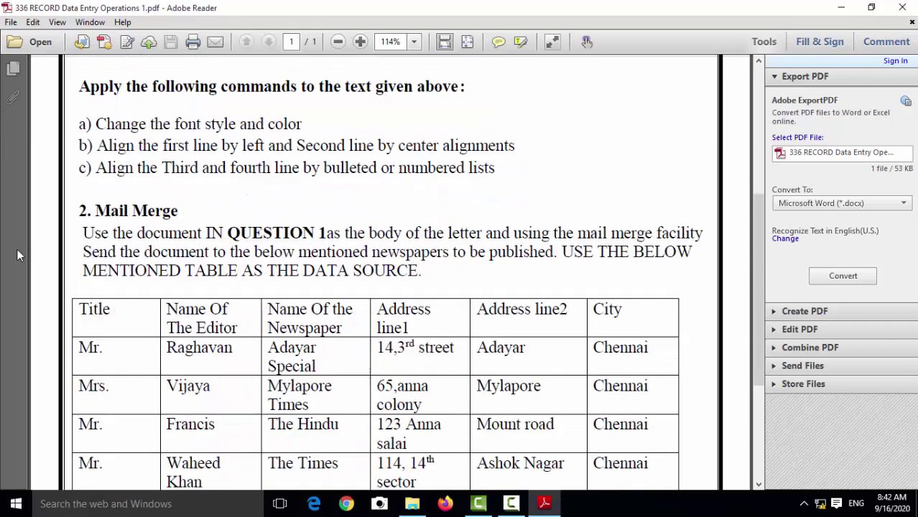
pyautogui.moveTo(79, 211); pyautogui.dragTo(178, 213)
pyautogui.scroll(-1, 176, 215)
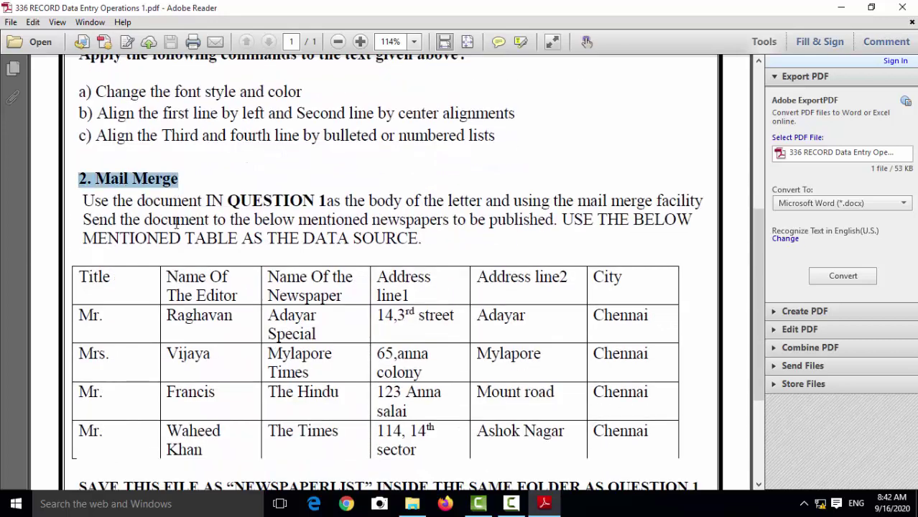
pyautogui.click(133, 220)
pyautogui.moveTo(84, 202); pyautogui.dragTo(315, 203)
pyautogui.click(227, 202)
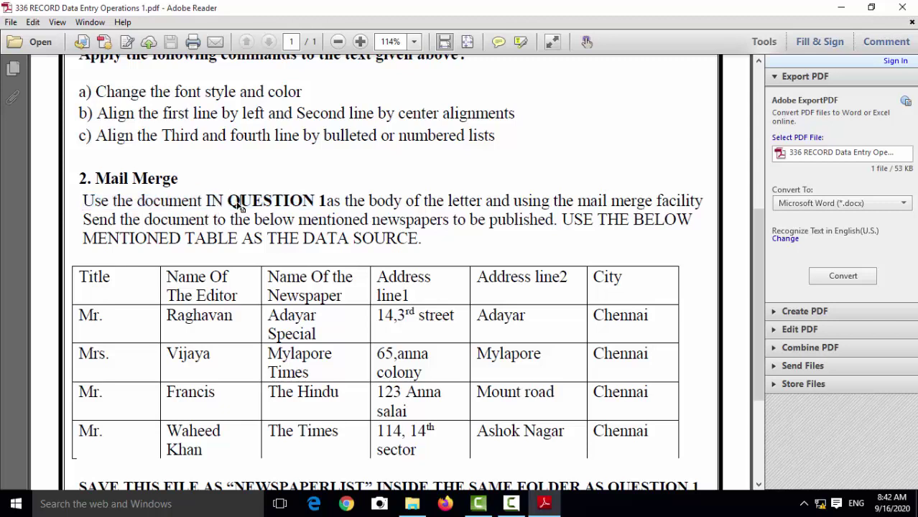
pyautogui.moveTo(227, 202); pyautogui.dragTo(325, 196)
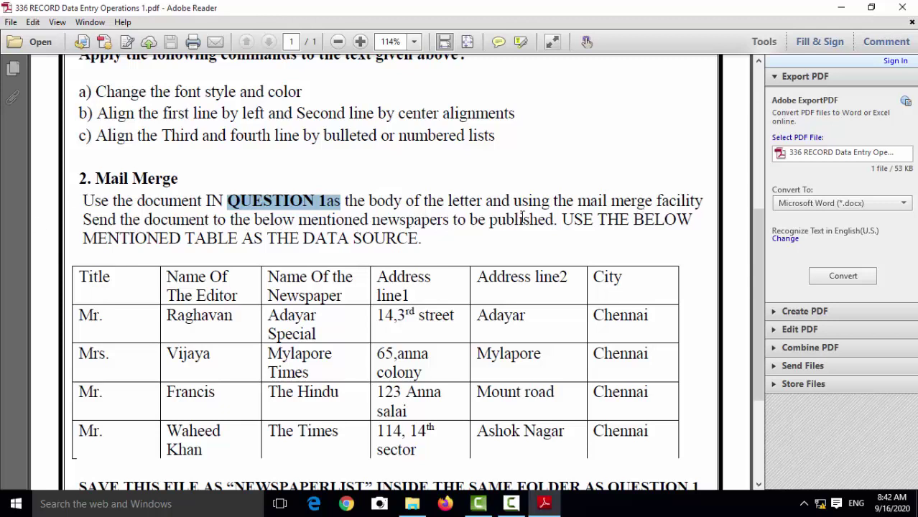
# Select the newspaper address table in the PDF to point it out, then open the Start menu
pyautogui.scroll(-1, 157, 282)
pyautogui.scroll(-1, 85, 214)
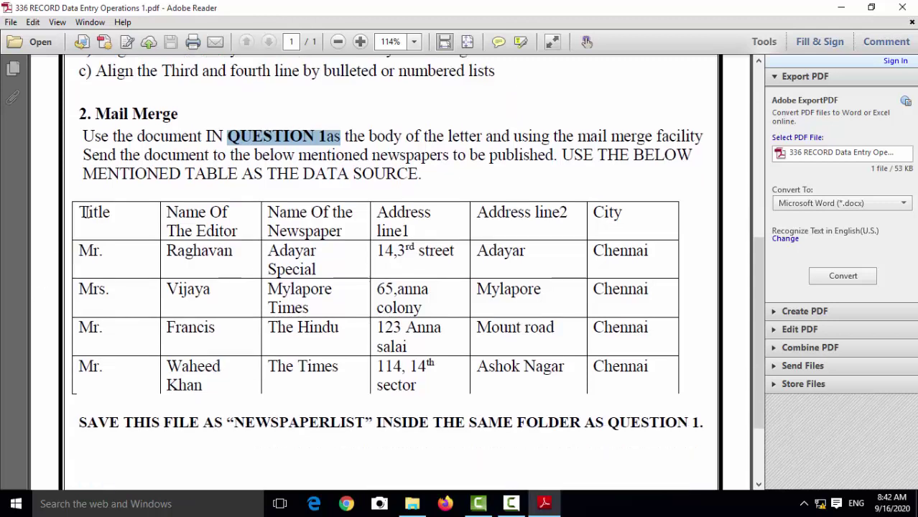
pyautogui.moveTo(84, 212); pyautogui.dragTo(651, 385)
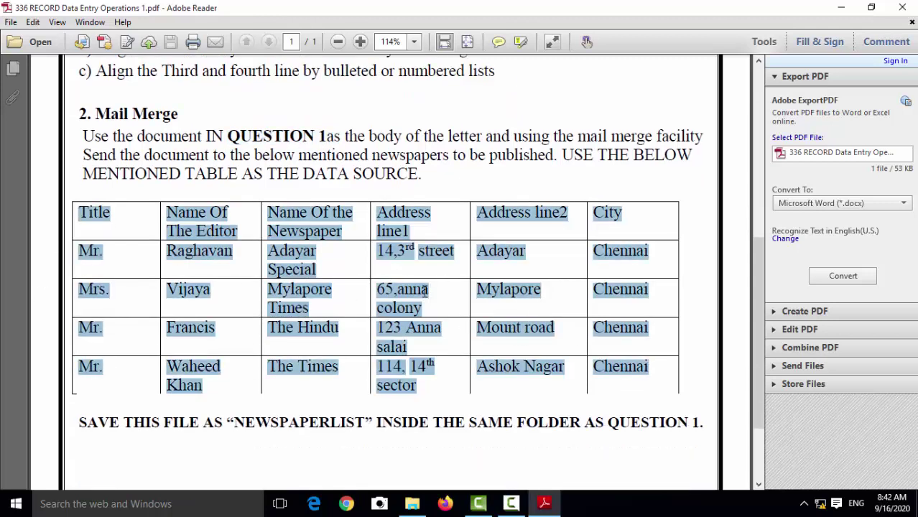
pyautogui.click(235, 119)
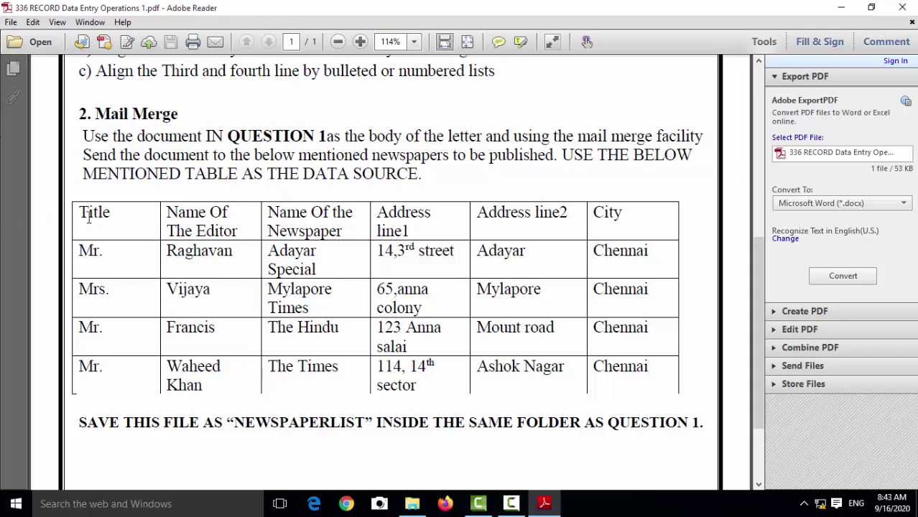
pyautogui.moveTo(80, 215)
pyautogui.mouseDown()
pyautogui.moveTo(472, 385)
pyautogui.moveTo(664, 375)
pyautogui.mouseUp()
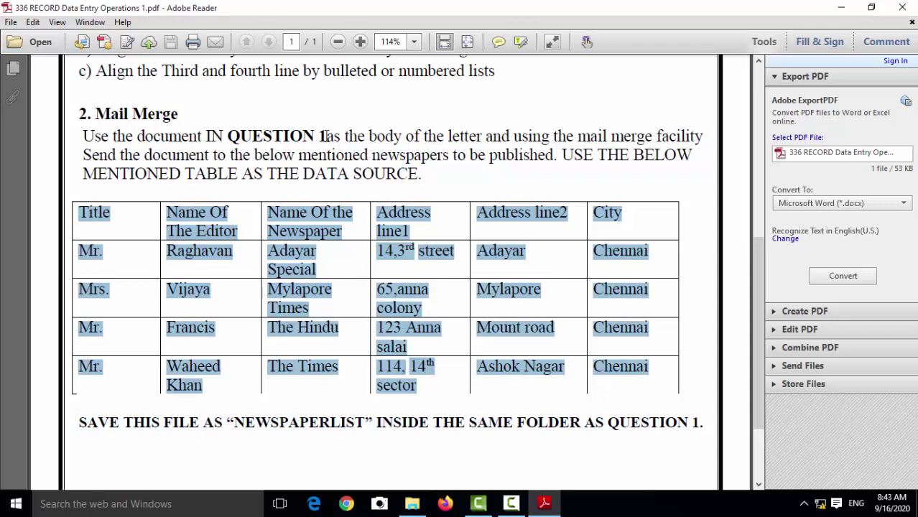
pyautogui.moveTo(325, 136)
pyautogui.mouseDown()
pyautogui.moveTo(242, 130)
pyautogui.moveTo(277, 134)
pyautogui.mouseUp()
pyautogui.moveTo(79, 210); pyautogui.dragTo(603, 370)
pyautogui.click(135, 347)
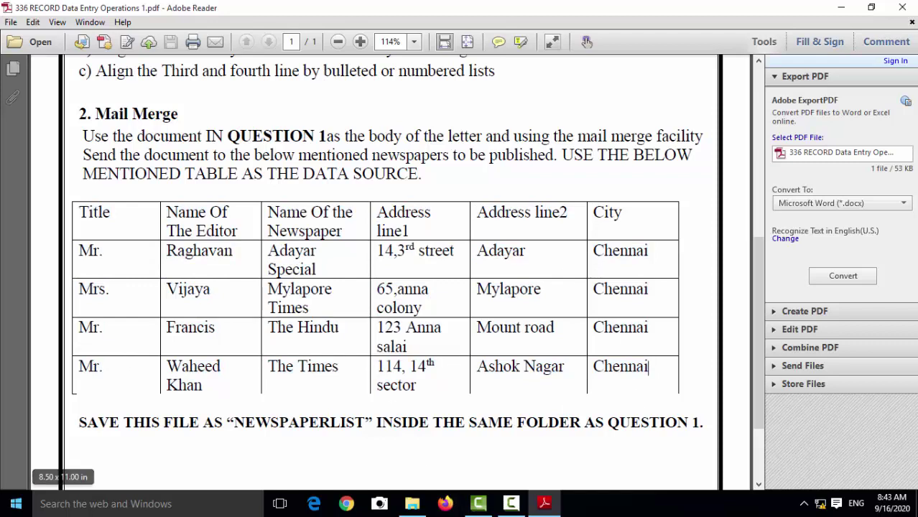
pyautogui.click(16, 503)
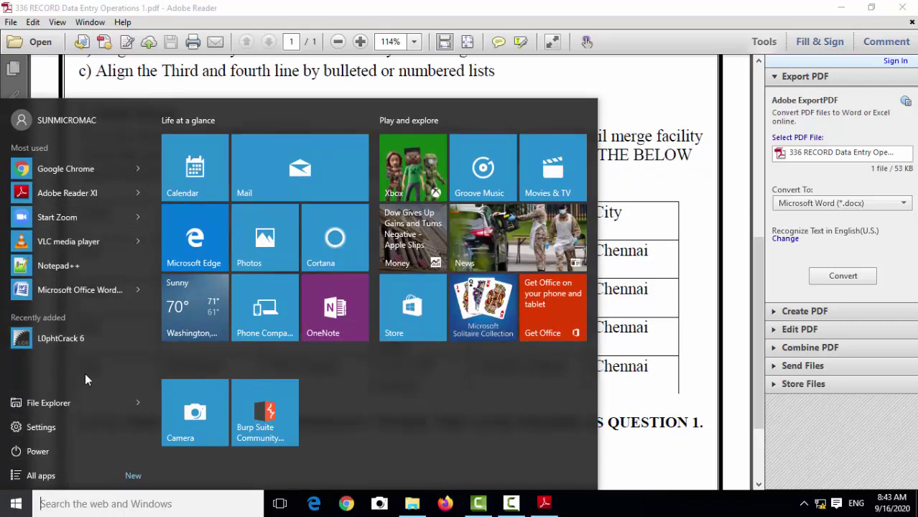
# Launch Excel from the Start search to get a new blank workbook
pyautogui.write('exc')
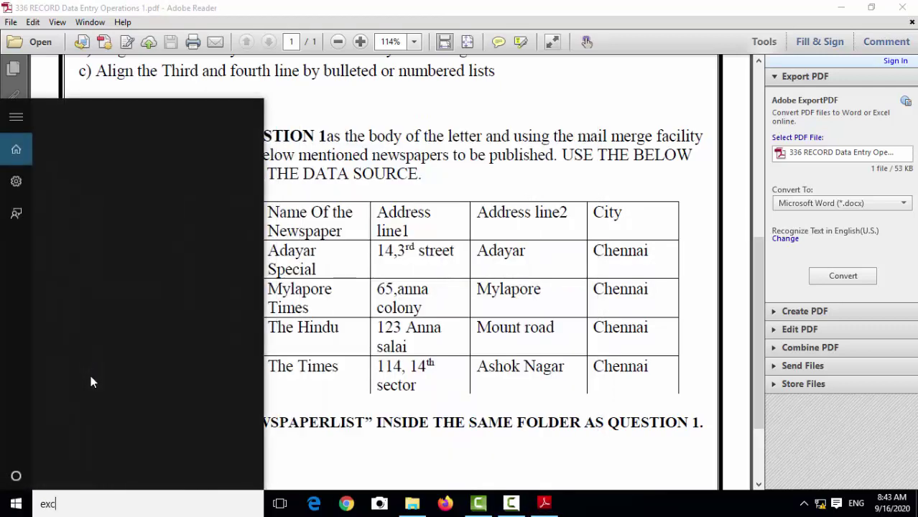
pyautogui.write('el')
pyautogui.press('Return')
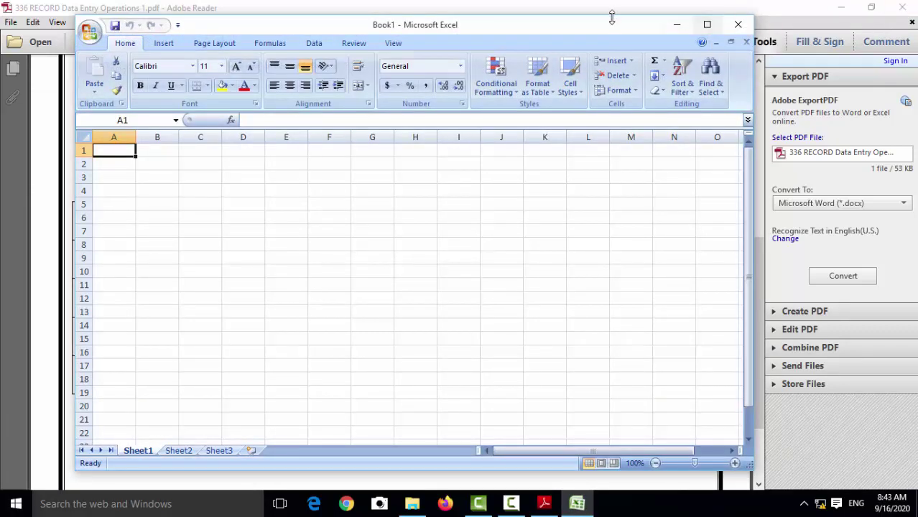
pyautogui.moveTo(612, 15); pyautogui.dragTo(639, 223)
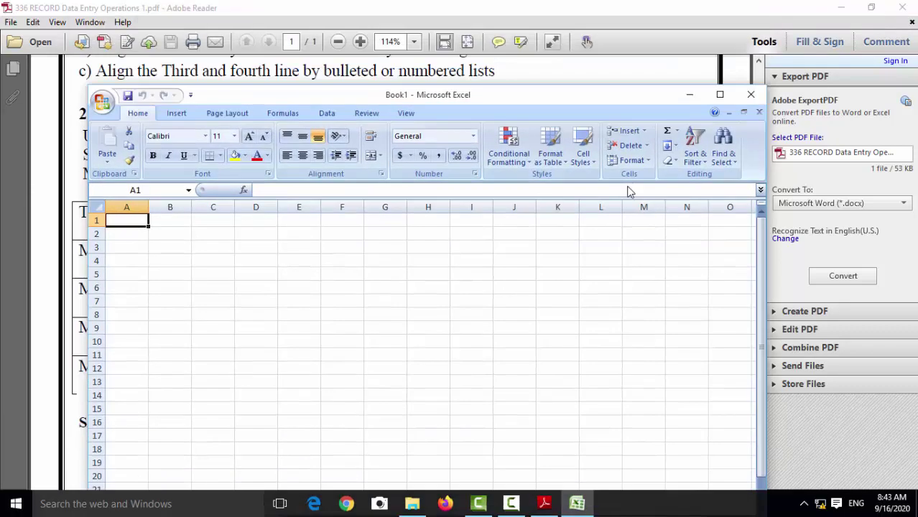
pyautogui.scroll(-3, 589, 126)
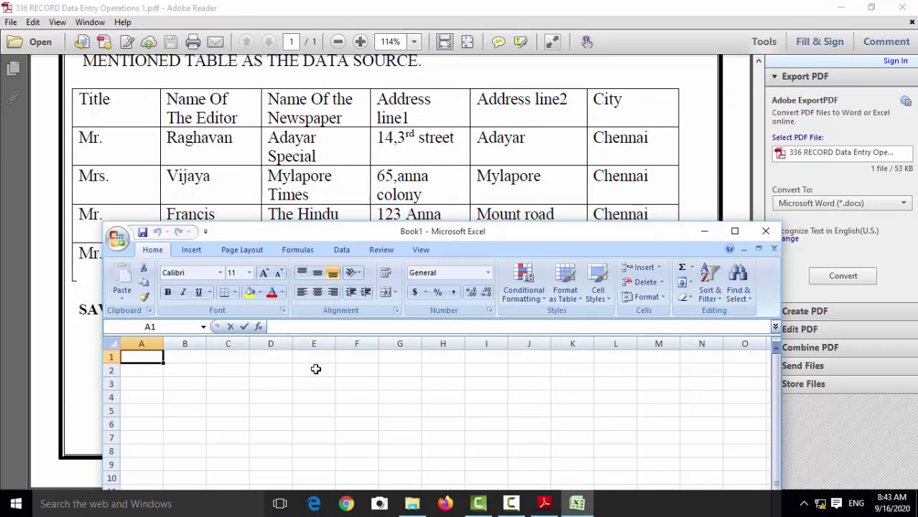
# Enter Title in A1 and Name of the Editor in B1, fitting column B to it
pyautogui.write('Tit')
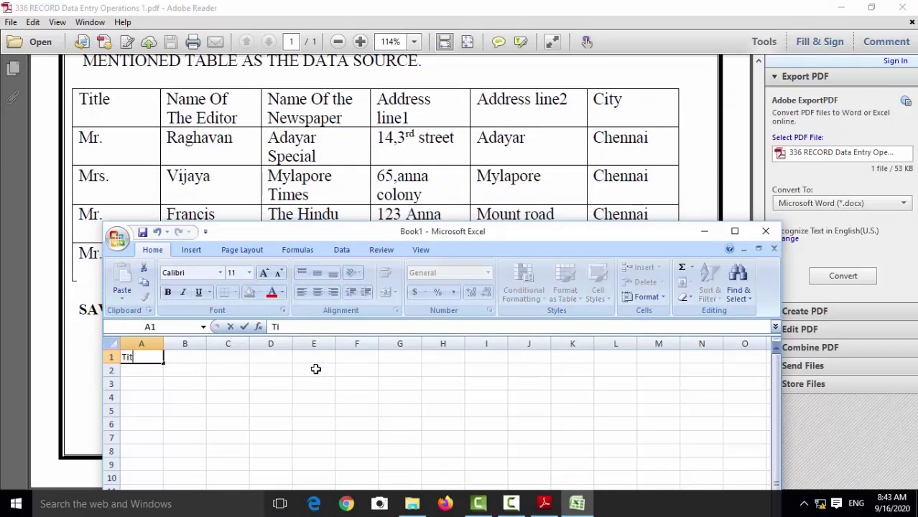
pyautogui.write('ILle')
pyautogui.click(191, 361)
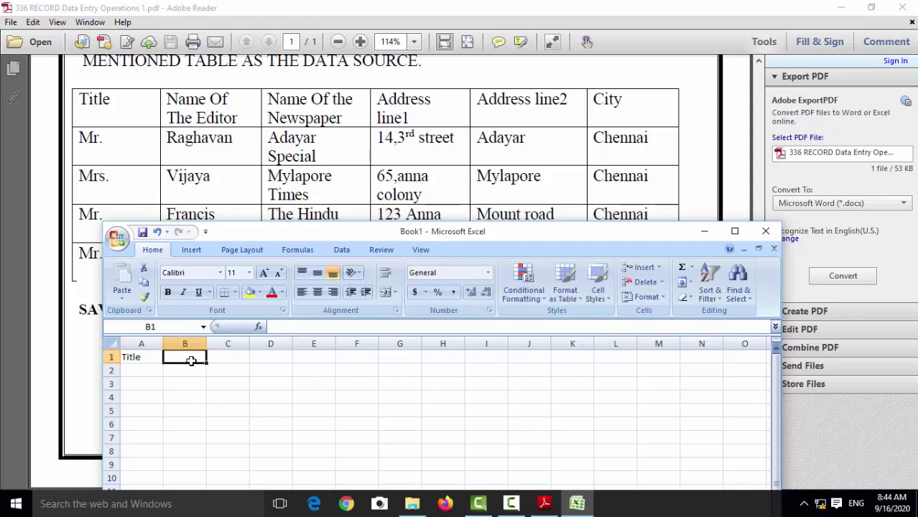
pyautogui.write('Nm')
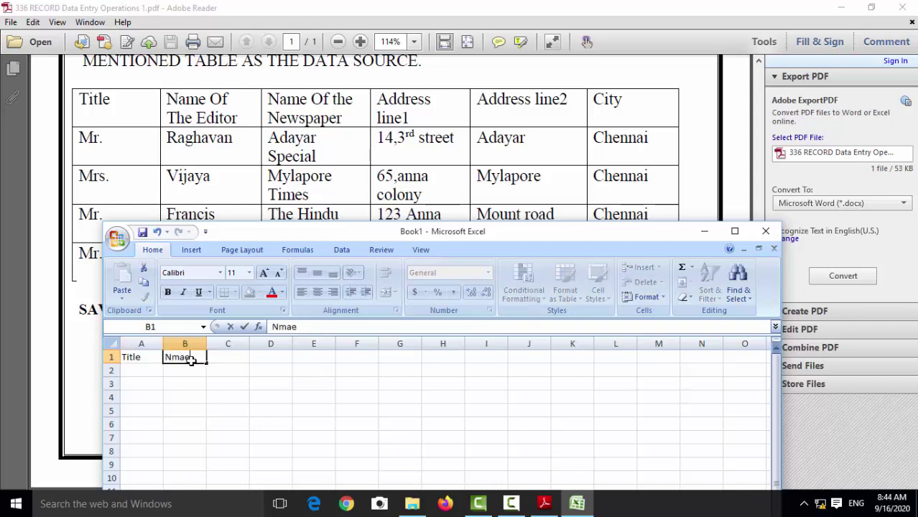
pyautogui.press('BackSpace')
pyautogui.write('ame')
pyautogui.write(' of')
pyautogui.write(' the Ed')
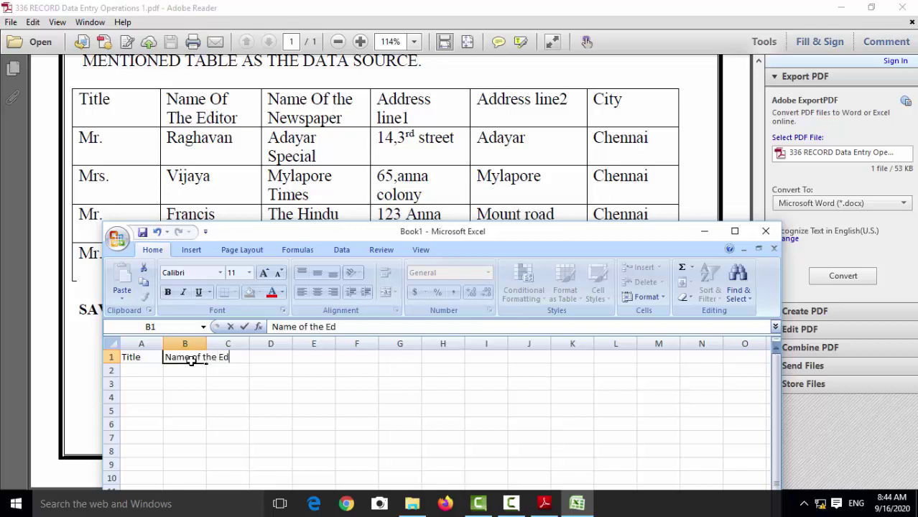
pyautogui.write('itor')
pyautogui.click(215, 411)
pyautogui.moveTo(206, 344)
pyautogui.mouseDown()
pyautogui.moveTo(254, 345)
pyautogui.moveTo(206, 344)
pyautogui.mouseUp()
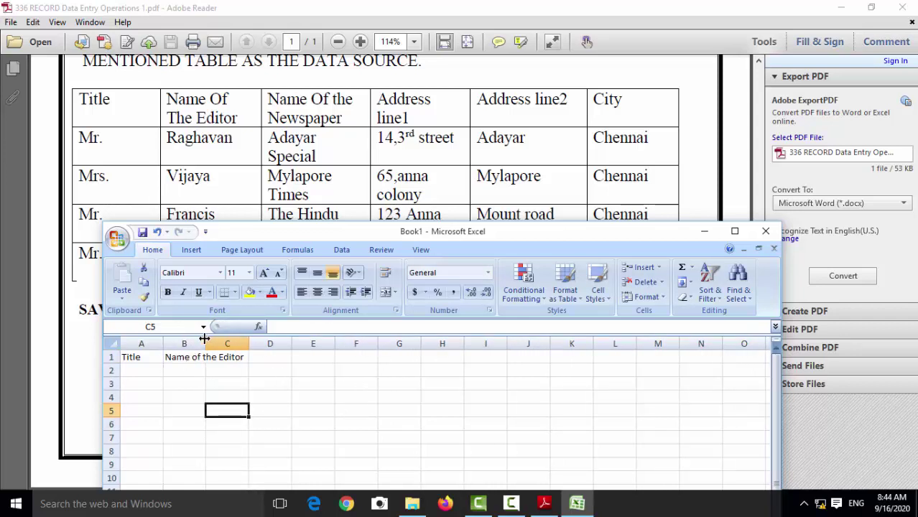
pyautogui.doubleClick(204, 339)
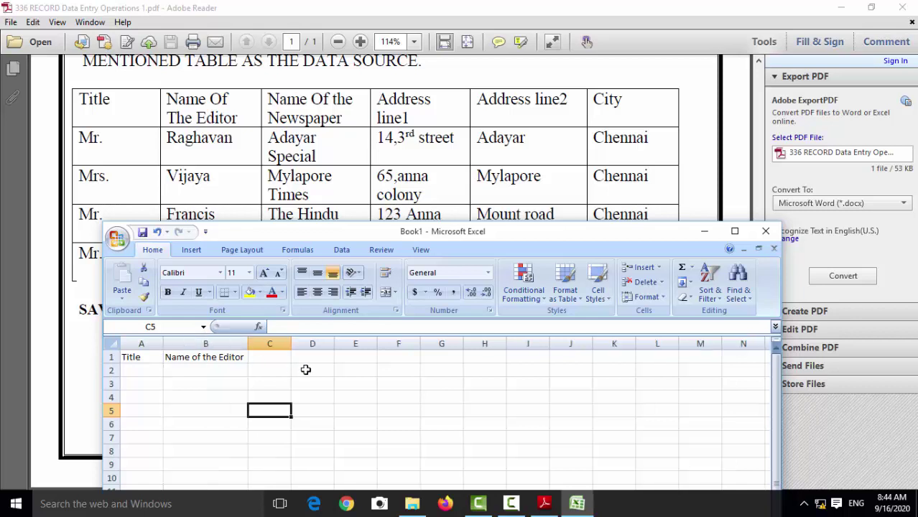
# Enter the header Name of the News Papers in cell C1
pyautogui.click(280, 357)
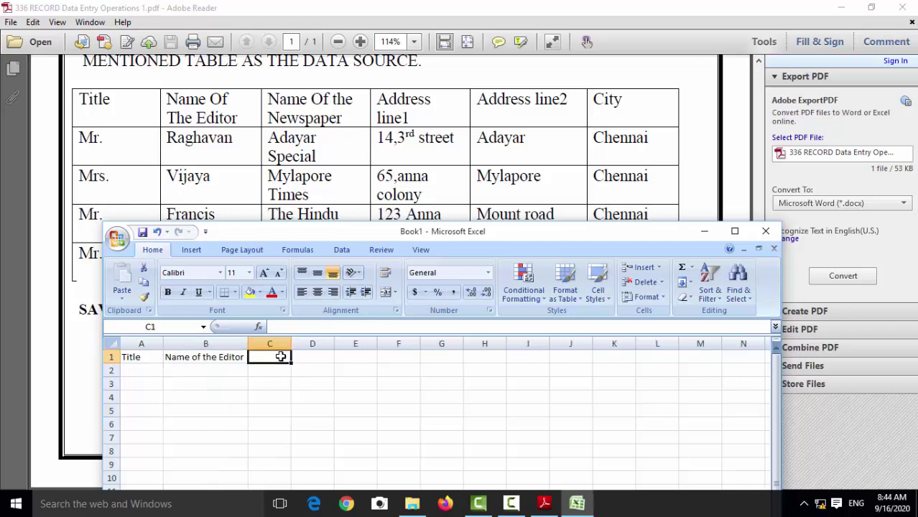
pyautogui.write('Name')
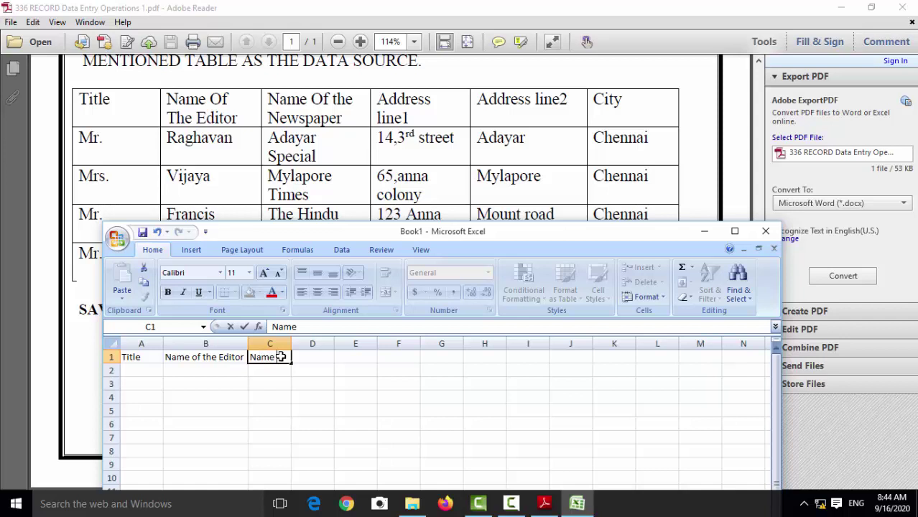
pyautogui.write(' of the')
pyautogui.write(' News')
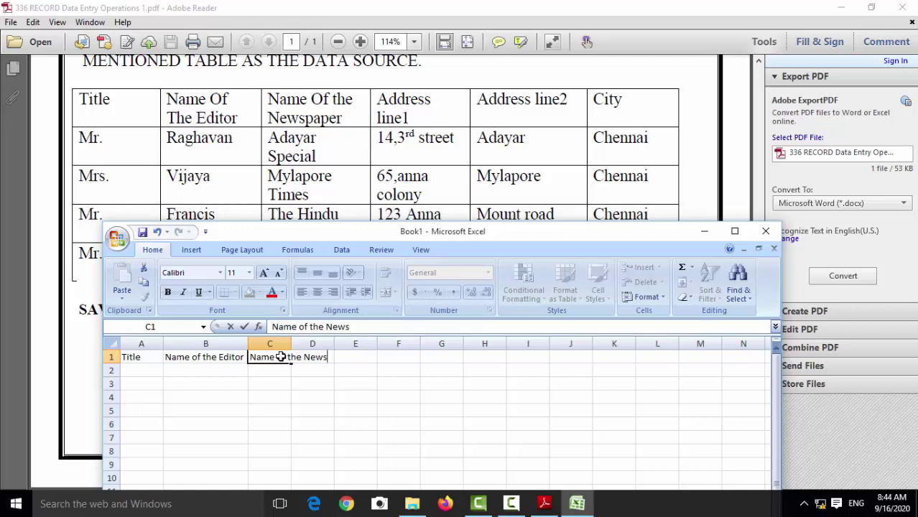
pyautogui.write(' Pa')
pyautogui.write('pers')
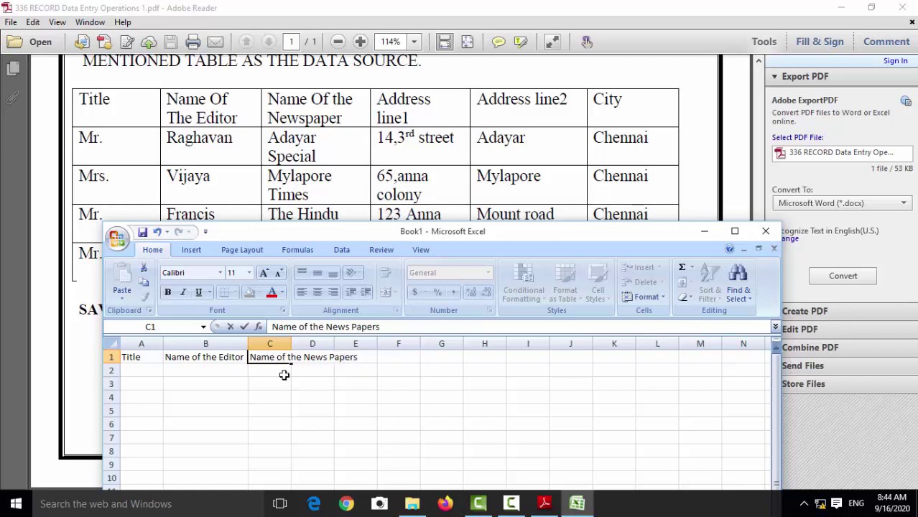
# Widen column C and add the Address line 1 header in D1, fitting column D
pyautogui.moveTo(292, 338); pyautogui.dragTo(362, 339)
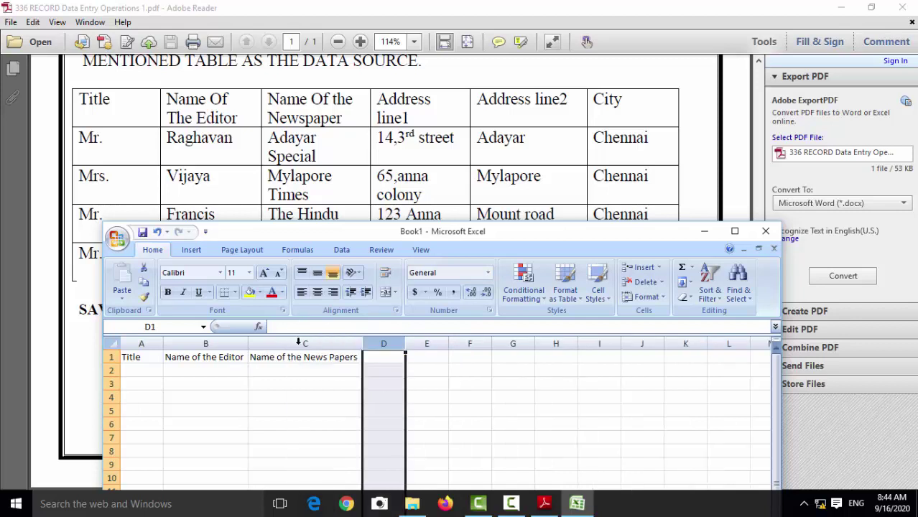
pyautogui.click(388, 357)
pyautogui.write('A')
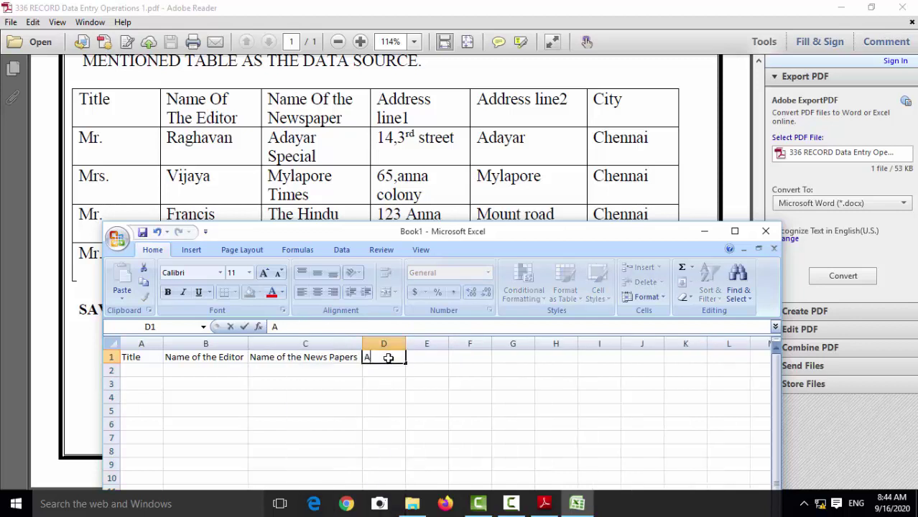
pyautogui.write('ddr')
pyautogui.write('ess line 1')
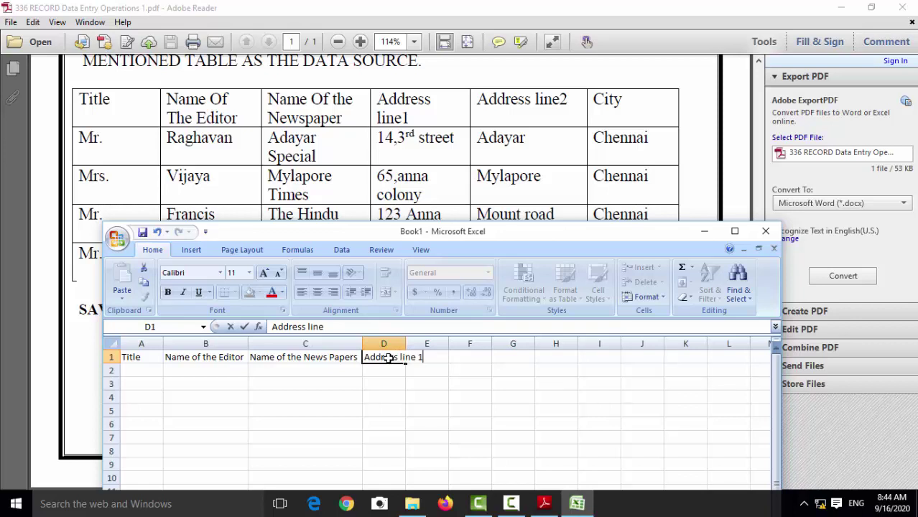
pyautogui.press('Return')
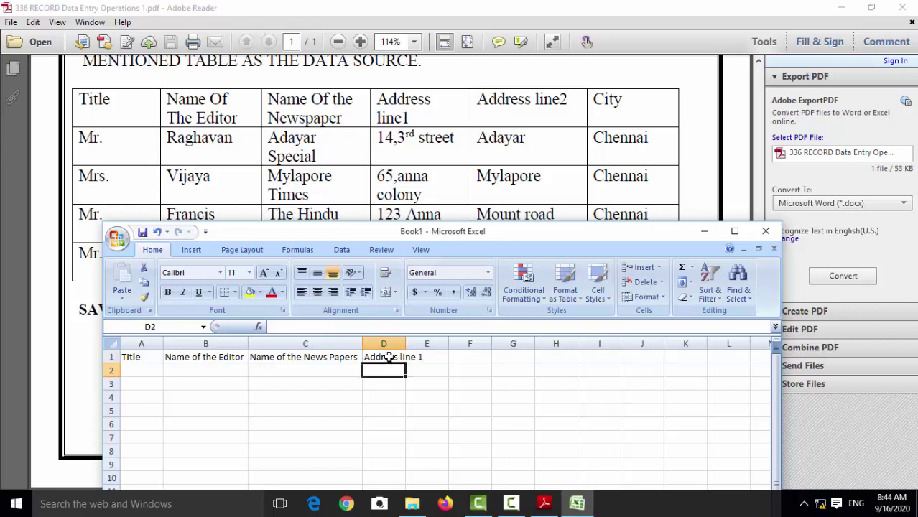
pyautogui.moveTo(406, 340); pyautogui.dragTo(406, 340)
pyautogui.doubleClick(406, 340)
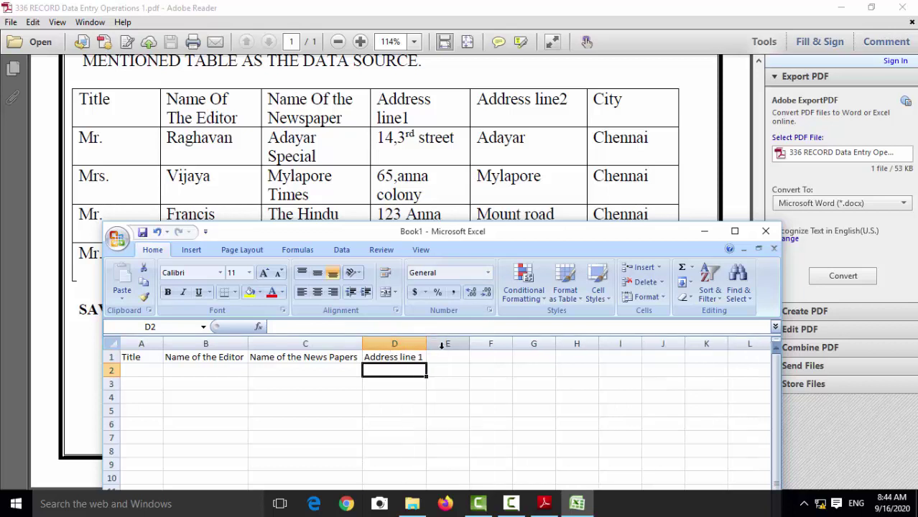
# Add Address line 2 in E1 and city in F1, autofitting column E
pyautogui.click(441, 353)
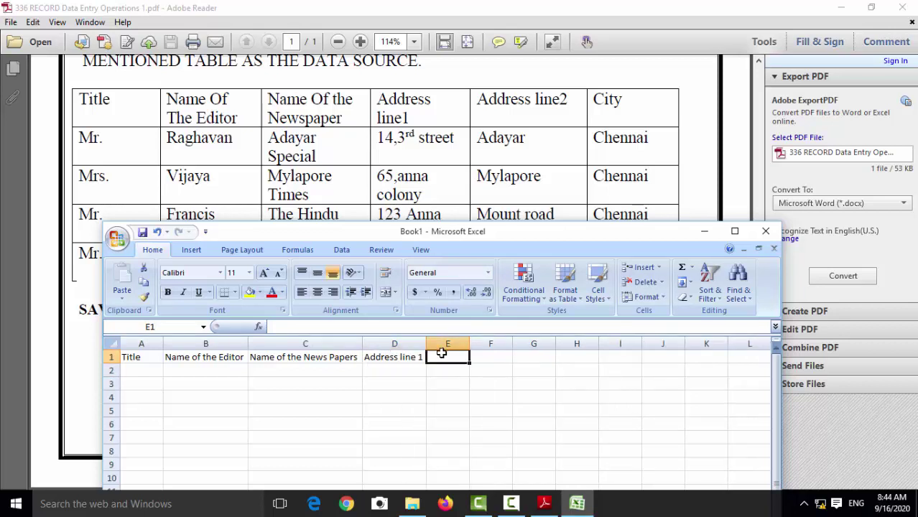
pyautogui.write('Add')
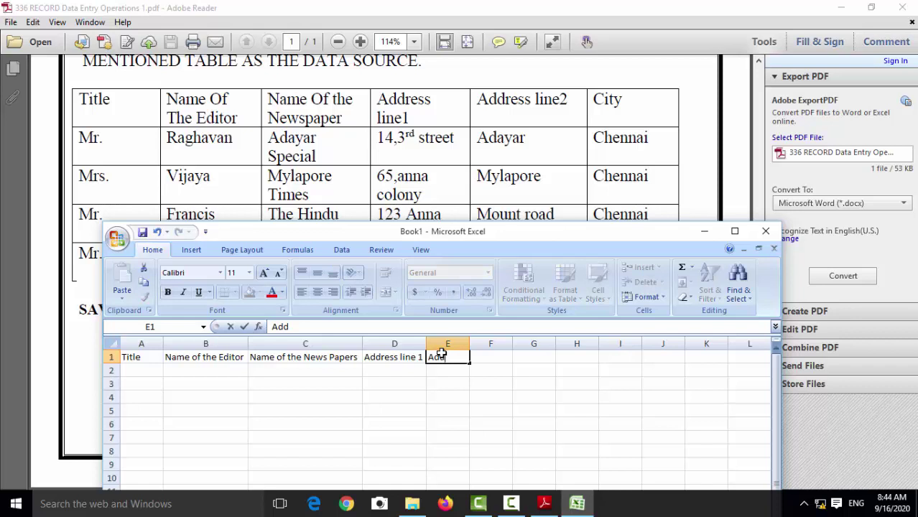
pyautogui.write('ress ')
pyautogui.write('line 2')
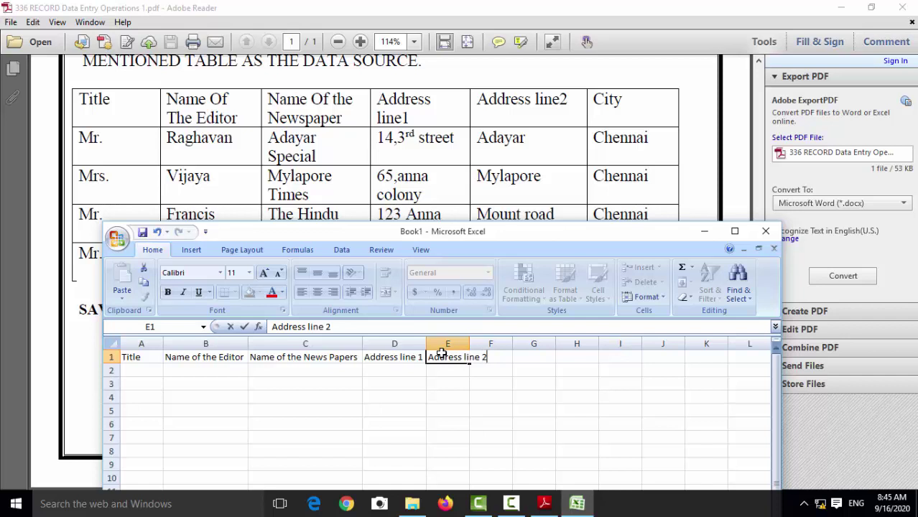
pyautogui.press('Tab')
pyautogui.write('city')
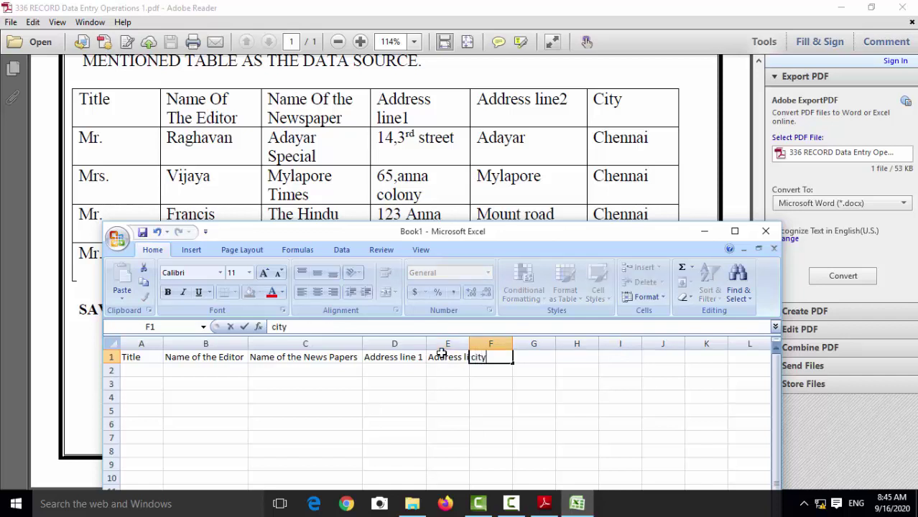
pyautogui.click(462, 399)
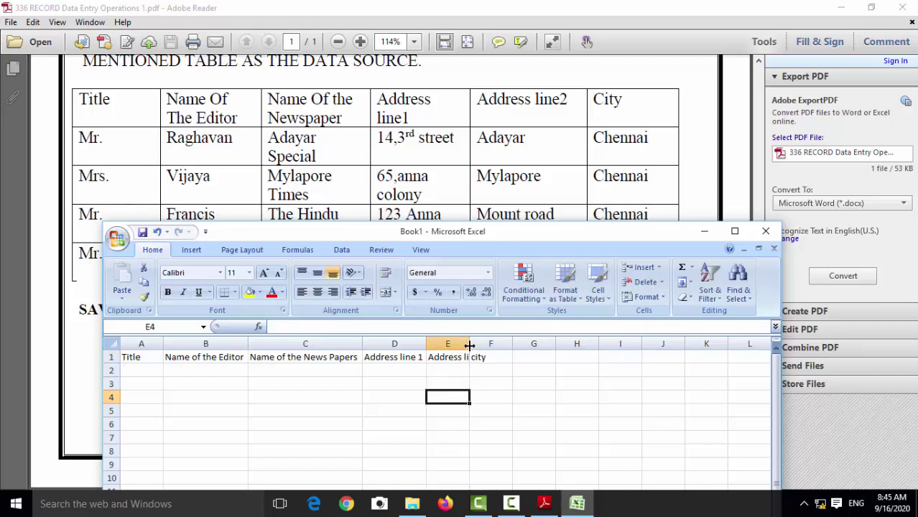
pyautogui.doubleClick(469, 345)
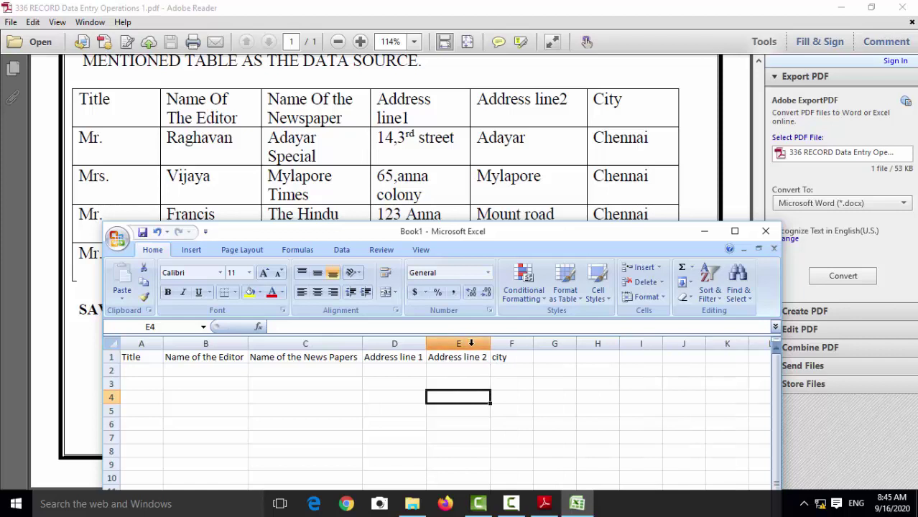
# Copy Mr. from the PDF table's first row into cell A2
pyautogui.click(128, 369)
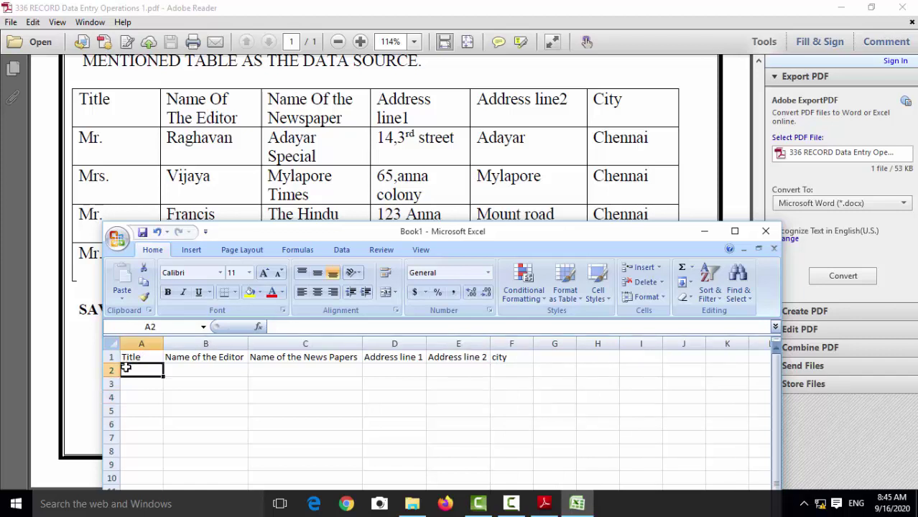
pyautogui.click(79, 133)
pyautogui.moveTo(78, 134); pyautogui.dragTo(104, 140)
pyautogui.hotkey('ctrl', 'c')
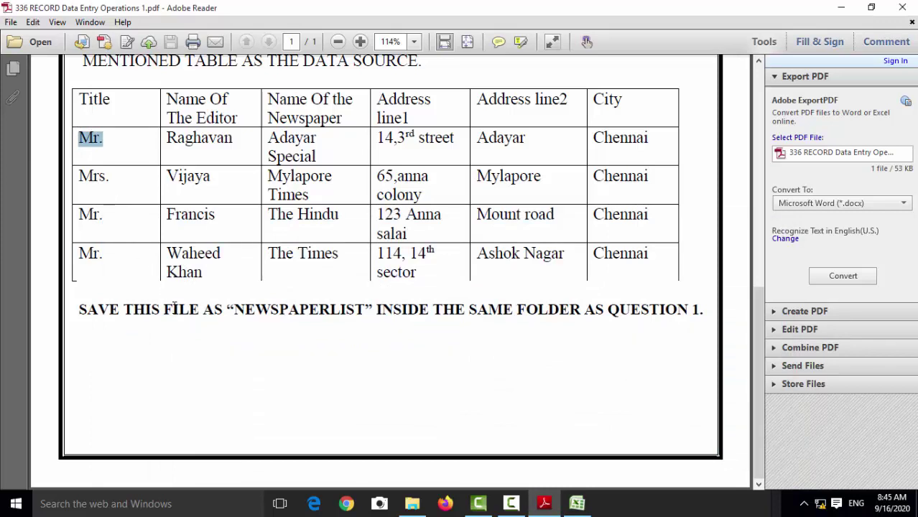
pyautogui.click(577, 503)
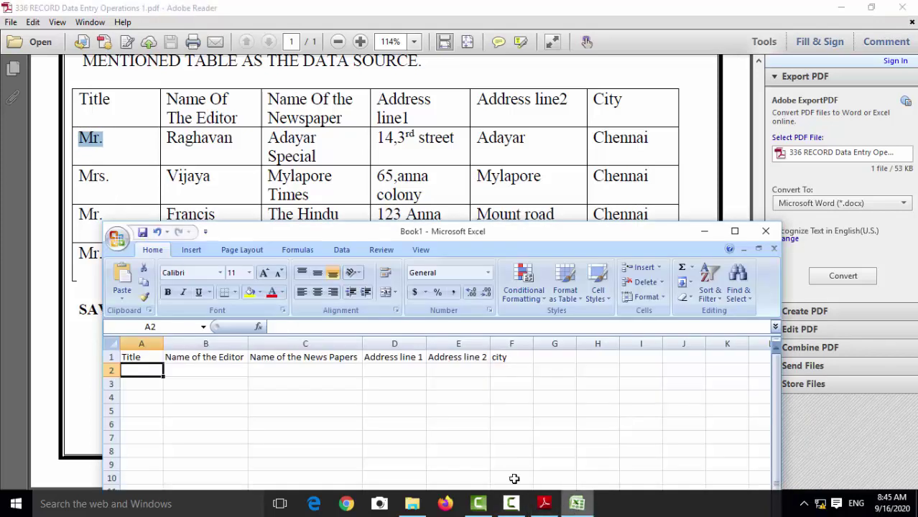
pyautogui.hotkey('ctrl', 'v')
# Fill A3:A6 with Mr., then change A3 to Mrs
pyautogui.click(143, 385)
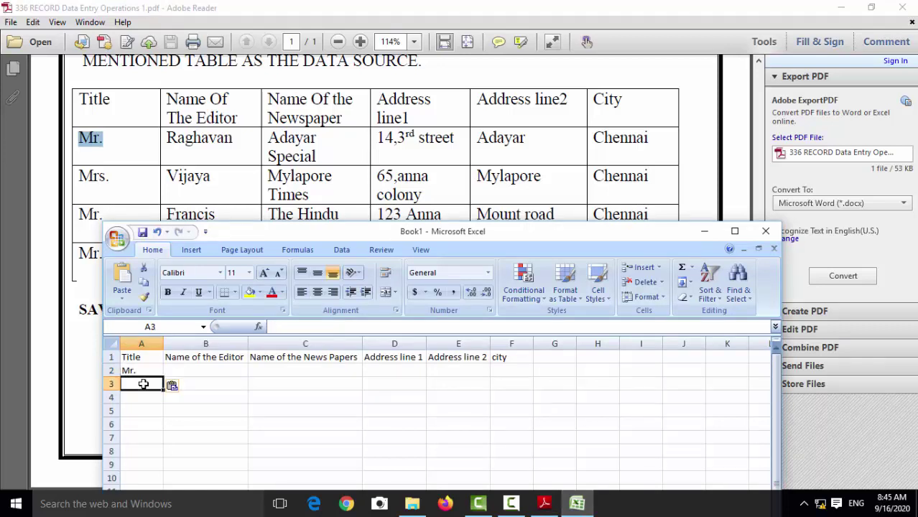
pyautogui.hotkey('ctrl', 'v')
pyautogui.click(141, 398)
pyautogui.hotkey('ctrl', 'v')
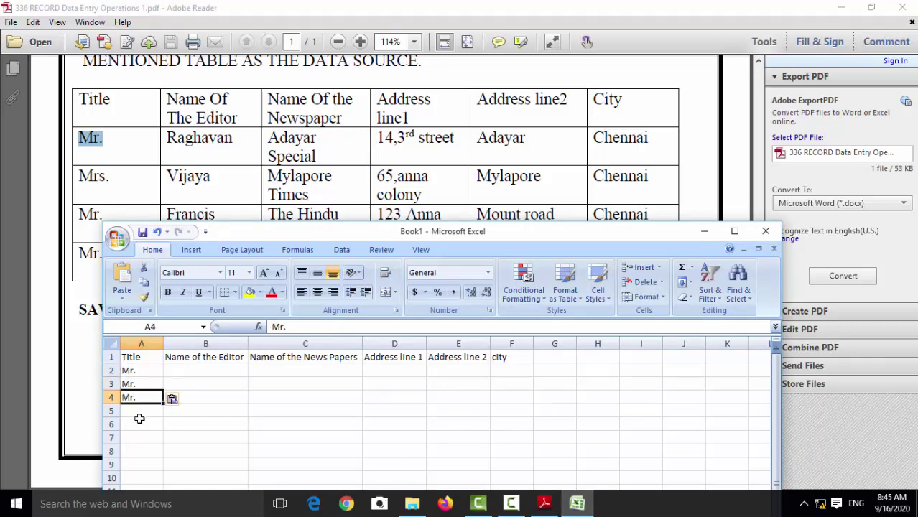
pyautogui.click(138, 411)
pyautogui.hotkey('ctrl', 'v')
pyautogui.click(135, 424)
pyautogui.hotkey('ctrl', 'v')
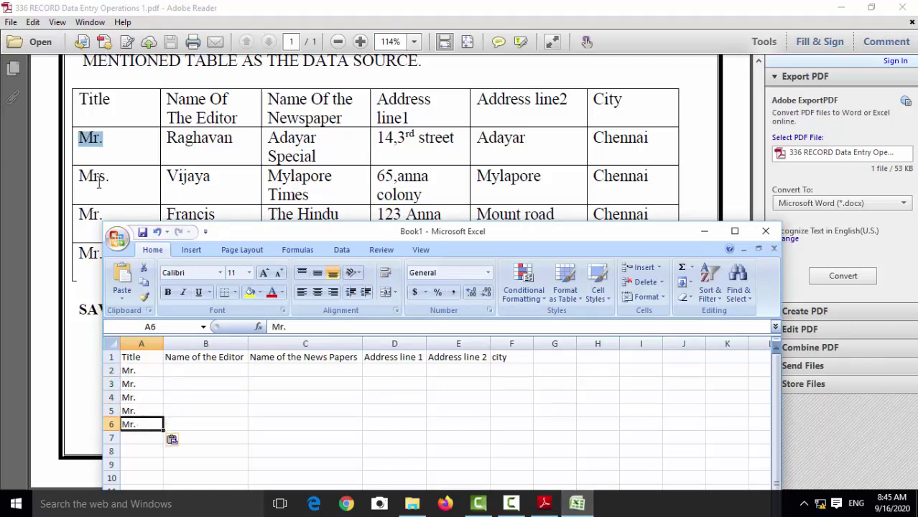
pyautogui.doubleClick(139, 384)
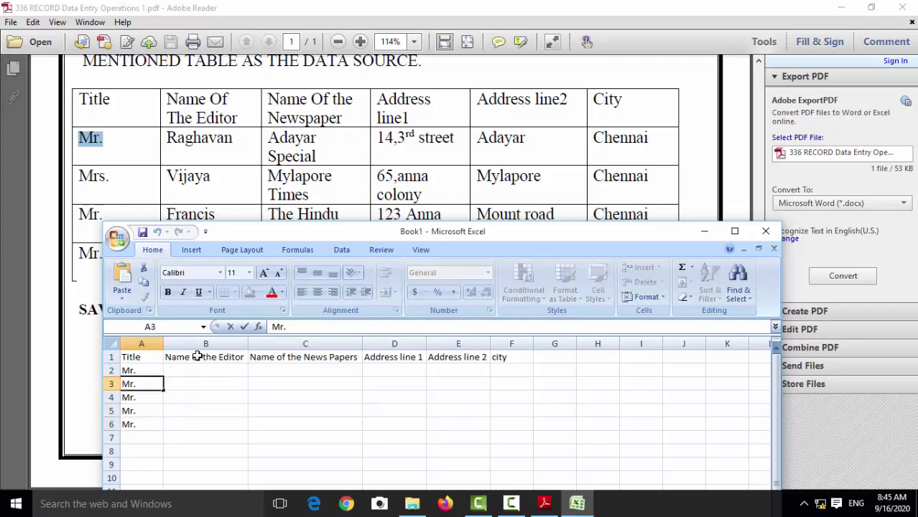
pyautogui.write('s')
pyautogui.click(201, 397)
# Copy the first editor's name into B2 and Adayar Special into C2 from the PDF
pyautogui.moveTo(256, 236); pyautogui.dragTo(248, 257)
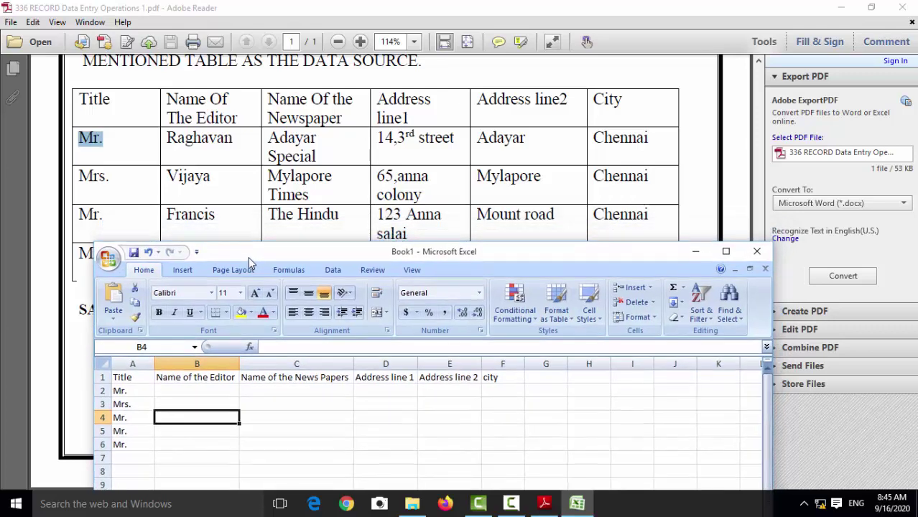
pyautogui.click(169, 137)
pyautogui.moveTo(166, 137); pyautogui.dragTo(234, 138)
pyautogui.hotkey('ctrl', 'c')
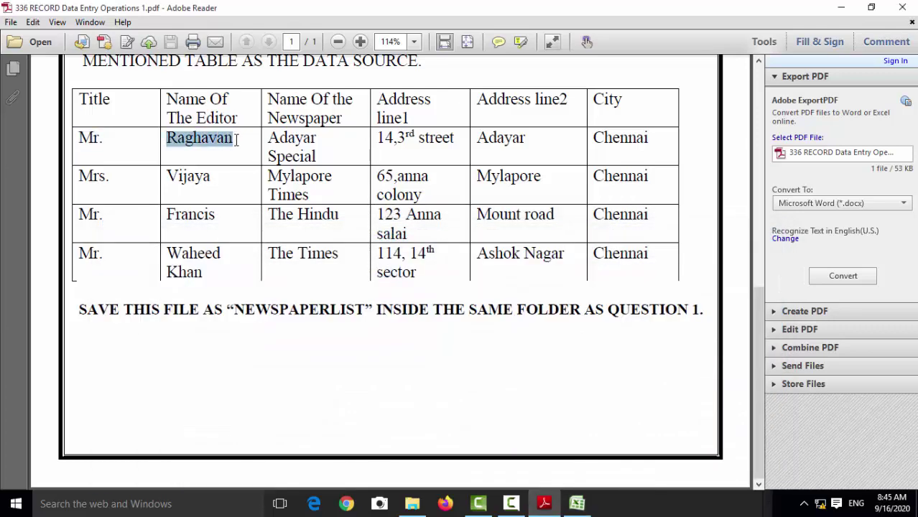
pyautogui.click(577, 504)
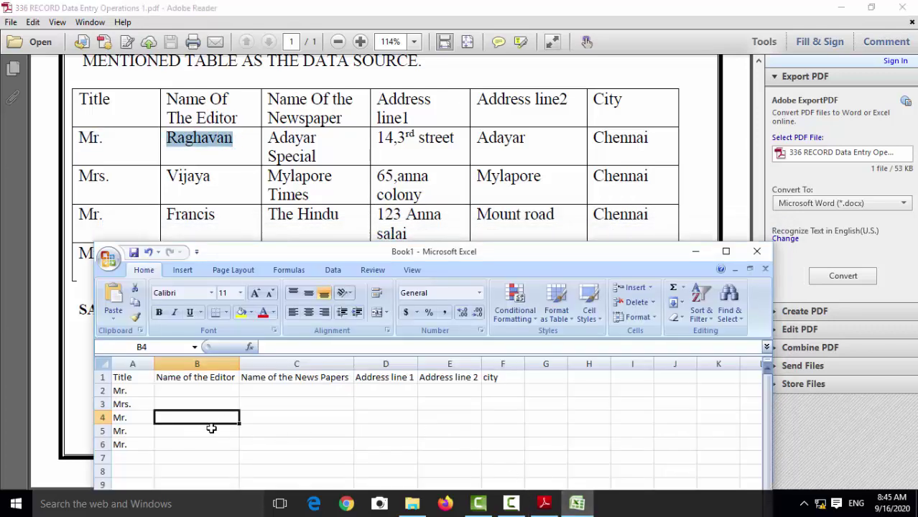
pyautogui.click(213, 391)
pyautogui.hotkey('ctrl', 'v')
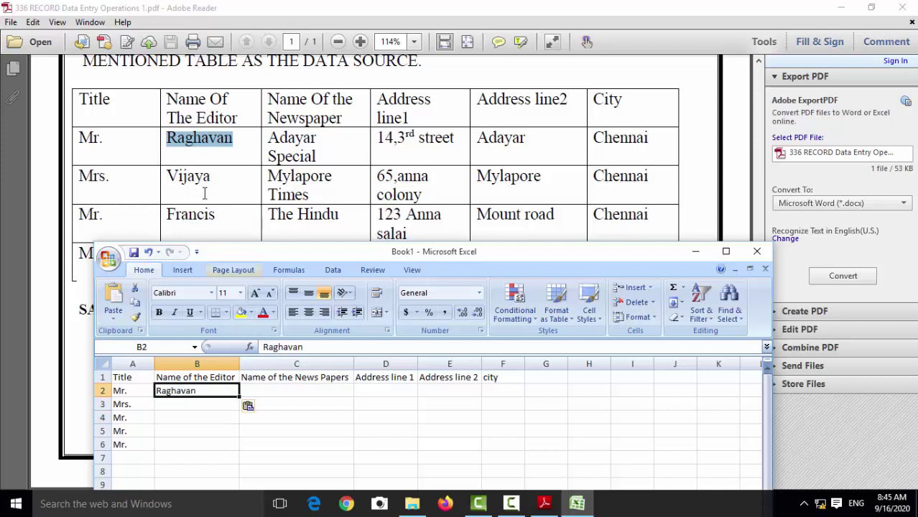
pyautogui.click(208, 149)
pyautogui.moveTo(269, 136); pyautogui.dragTo(300, 155)
pyautogui.hotkey('ctrl', 'c')
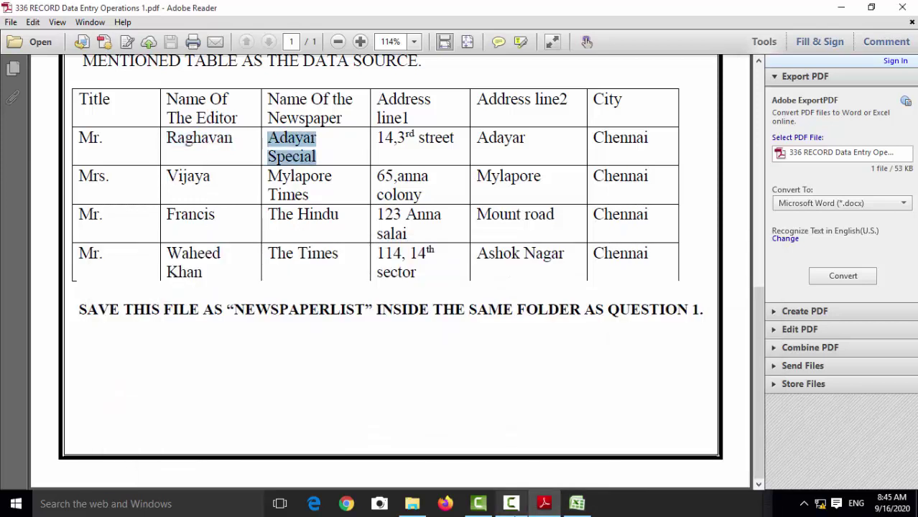
pyautogui.click(577, 503)
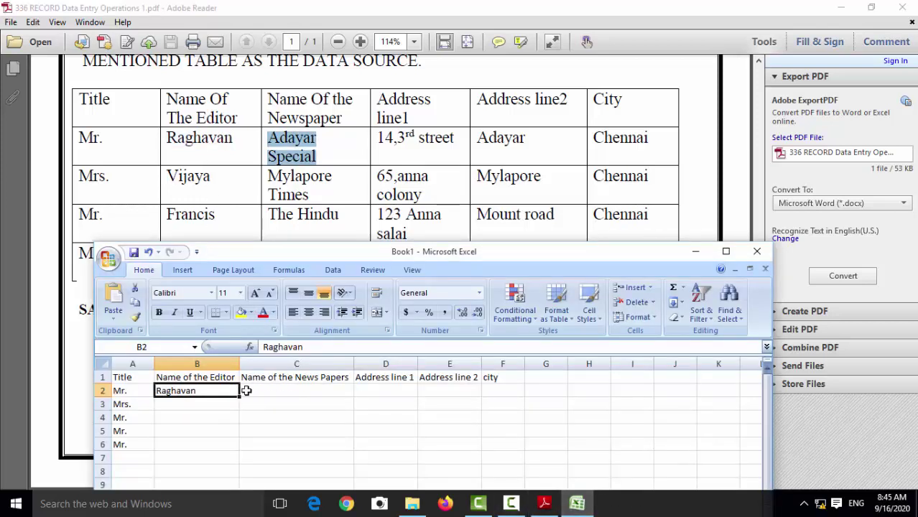
pyautogui.click(259, 391)
pyautogui.hotkey('ctrl', 'v')
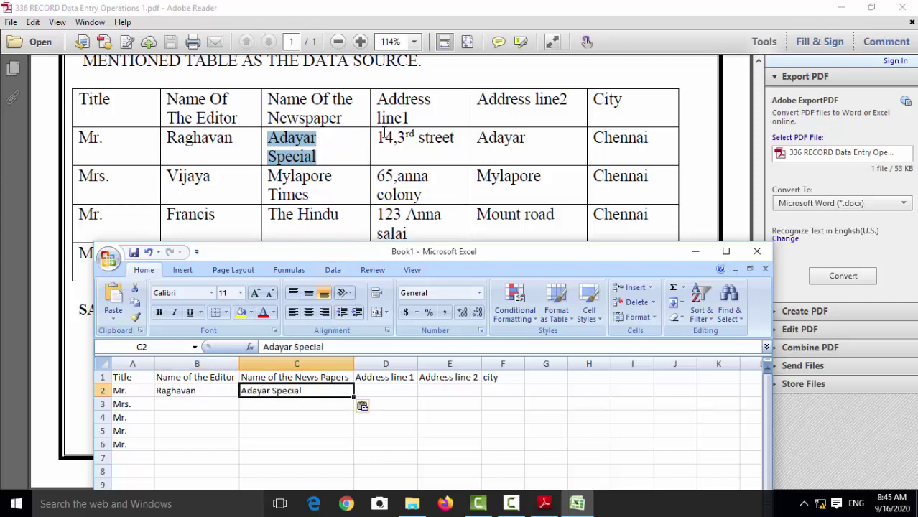
# Copy the first record's Address line 1 into D2 and the city Chennai into F2
pyautogui.click(378, 137)
pyautogui.moveTo(379, 136); pyautogui.dragTo(460, 140)
pyautogui.hotkey('ctrl', 'c')
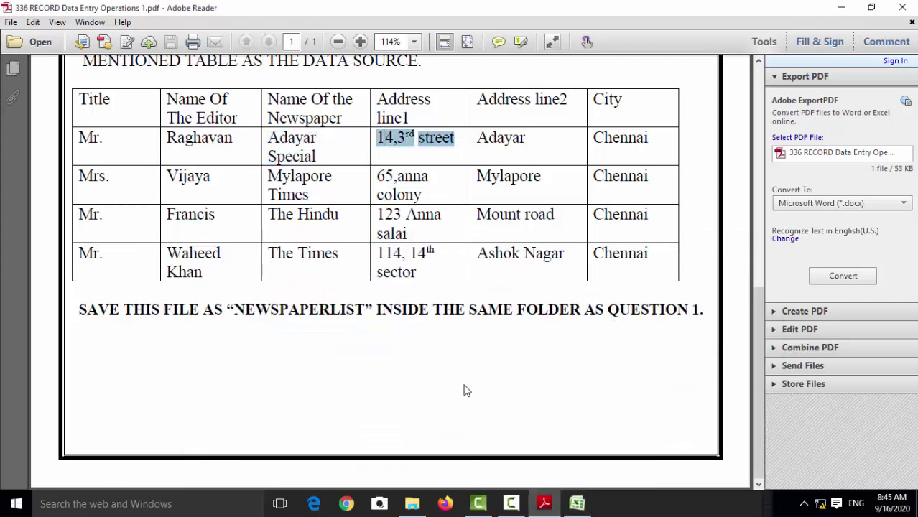
pyautogui.click(577, 503)
pyautogui.click(385, 393)
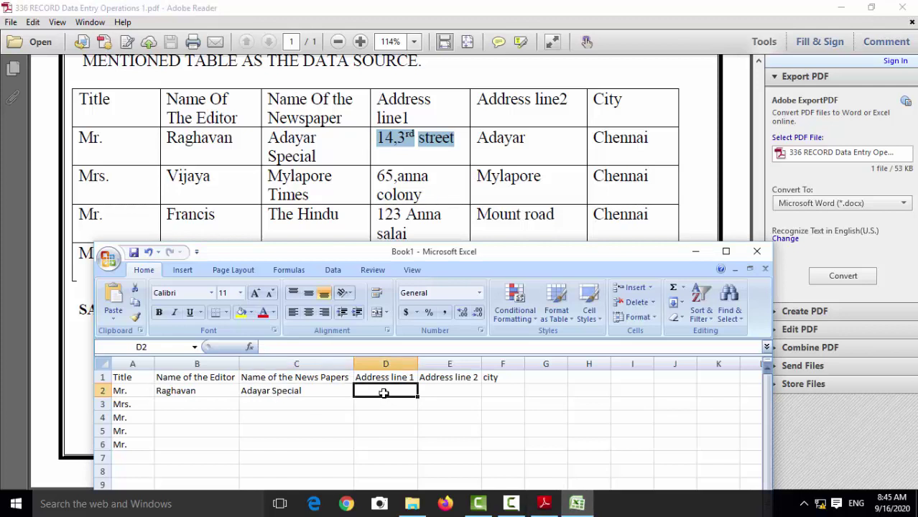
pyautogui.hotkey('ctrl', 'v')
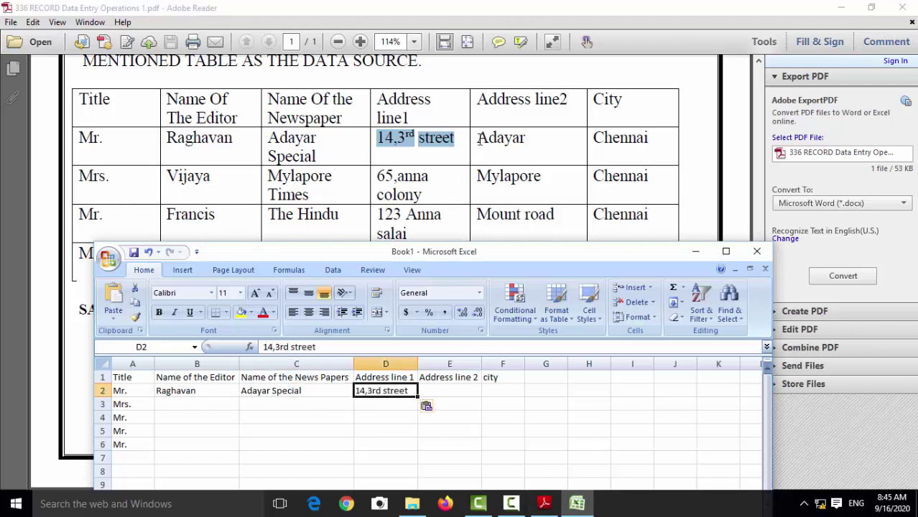
pyautogui.moveTo(478, 138); pyautogui.dragTo(527, 138)
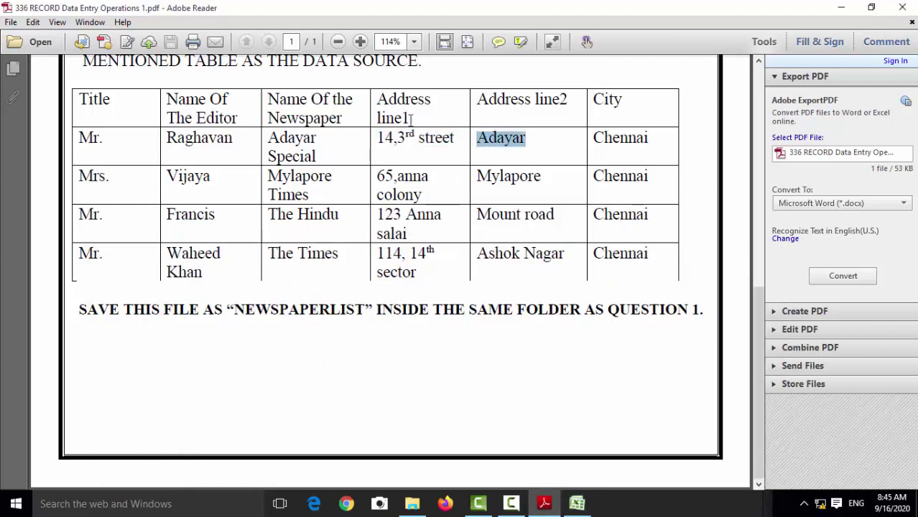
pyautogui.moveTo(593, 138); pyautogui.dragTo(649, 139)
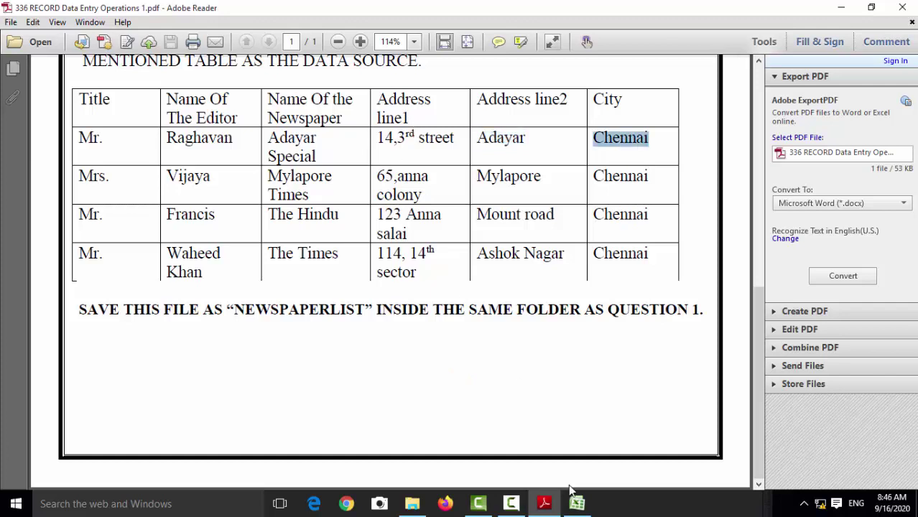
pyautogui.click(577, 504)
pyautogui.click(508, 394)
pyautogui.write('Chennai')
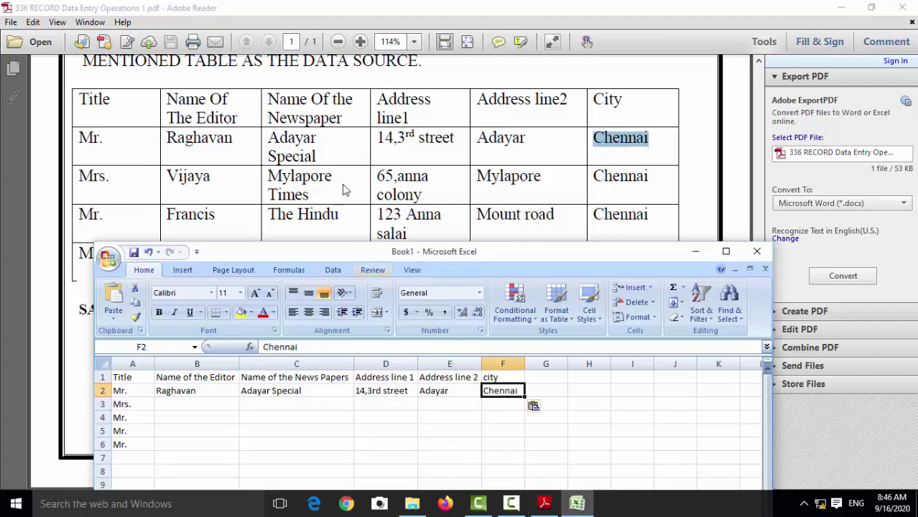
pyautogui.click(199, 162)
pyautogui.moveTo(166, 176); pyautogui.dragTo(221, 180)
pyautogui.hotkey('ctrl', 'c')
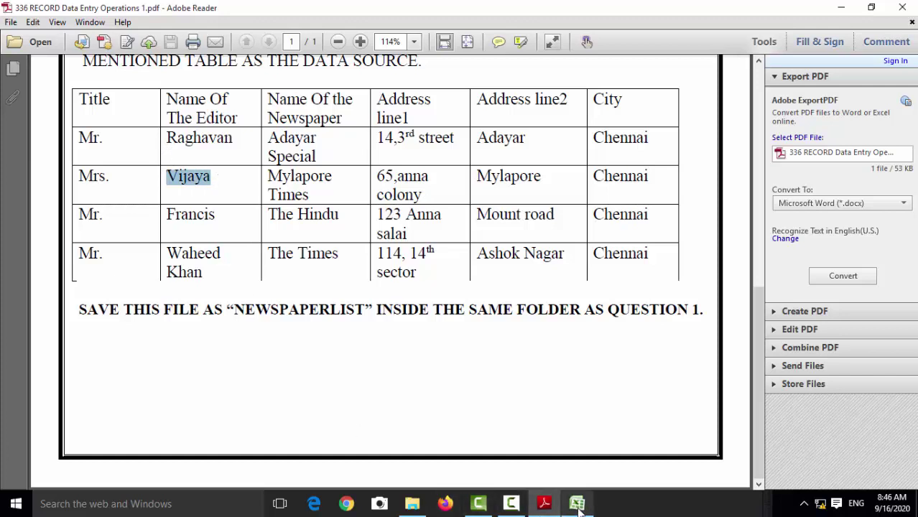
# Paste the second editor's name into B3 and Mylapore Times into C3
pyautogui.click(577, 504)
pyautogui.click(204, 406)
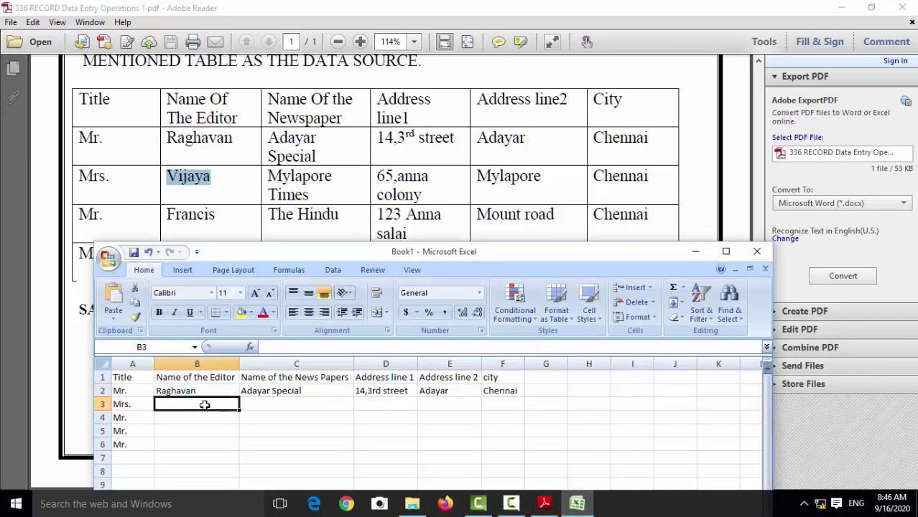
pyautogui.hotkey('ctrl', 'v')
pyautogui.click(264, 172)
pyautogui.moveTo(265, 173); pyautogui.dragTo(307, 201)
pyautogui.hotkey('ctrl', 'c')
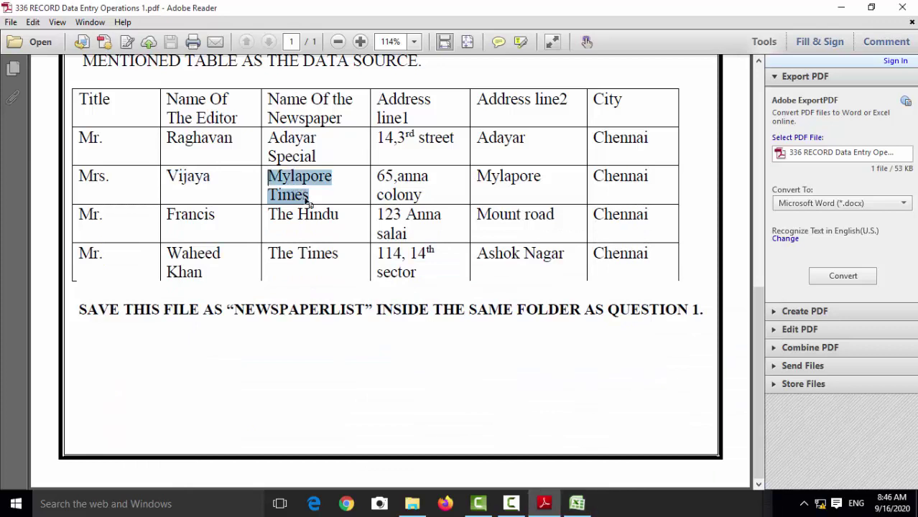
pyautogui.click(577, 503)
pyautogui.click(295, 407)
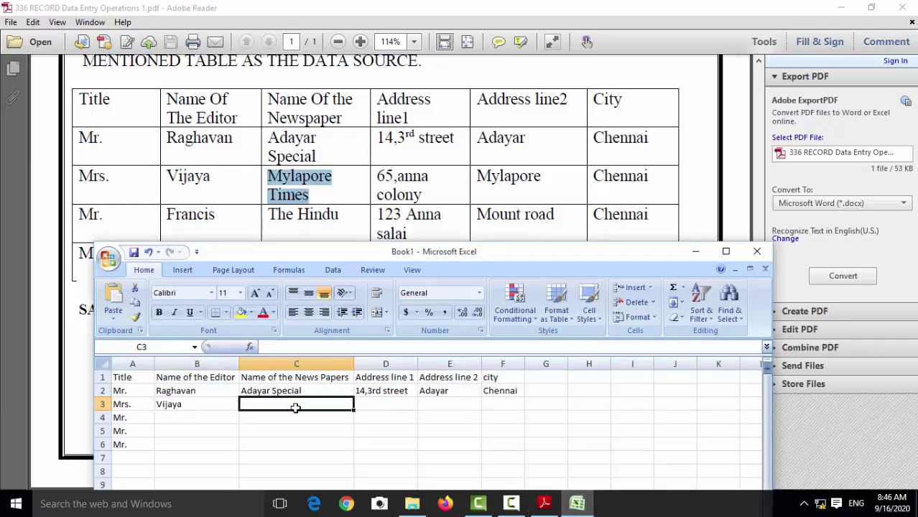
pyautogui.hotkey('ctrl', 'v')
# Copy both of the second record's address lines into D3 and E3, and fill Chennai down into F3
pyautogui.moveTo(375, 173); pyautogui.dragTo(427, 195)
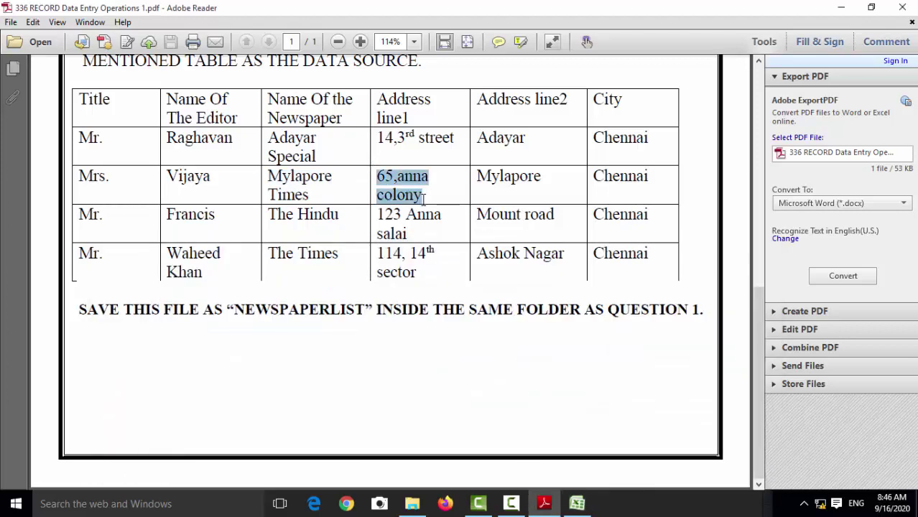
pyautogui.click(577, 504)
pyautogui.click(381, 404)
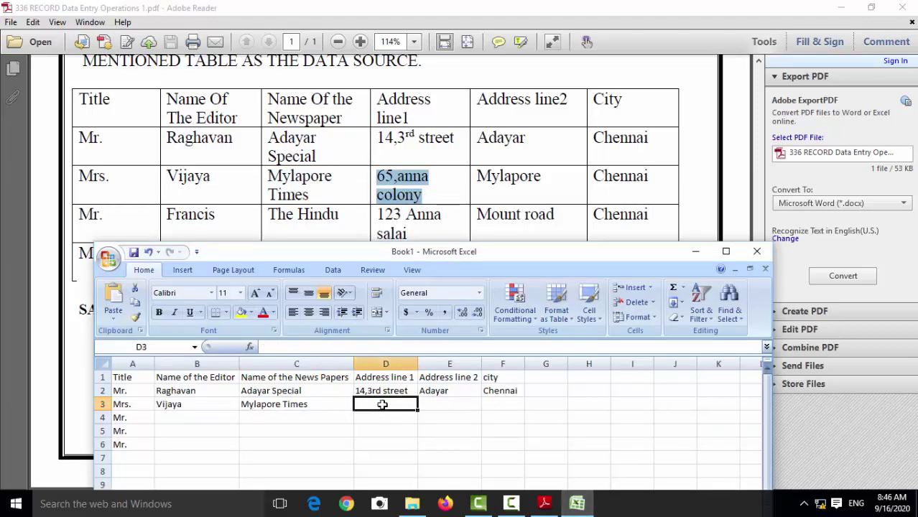
pyautogui.hotkey('ctrl', 'v')
pyautogui.moveTo(474, 175); pyautogui.dragTo(540, 181)
pyautogui.hotkey('ctrl', 'c')
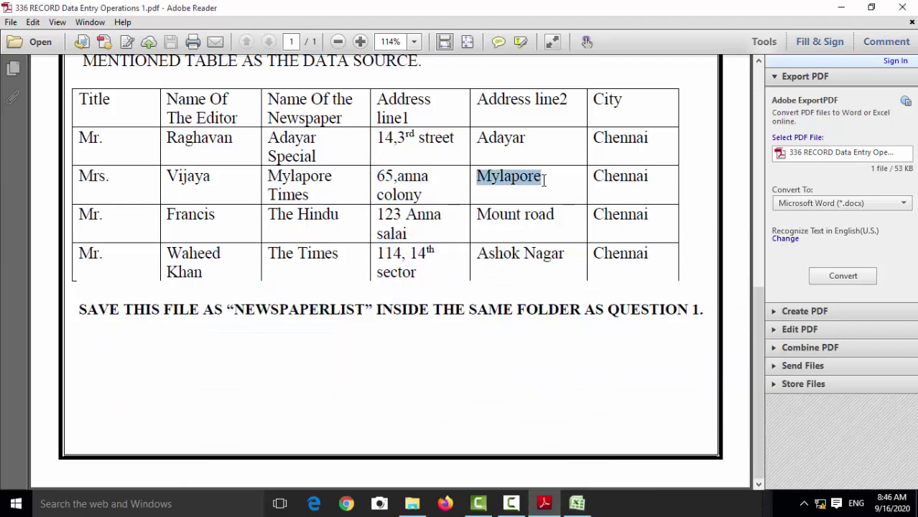
pyautogui.click(577, 503)
pyautogui.click(452, 404)
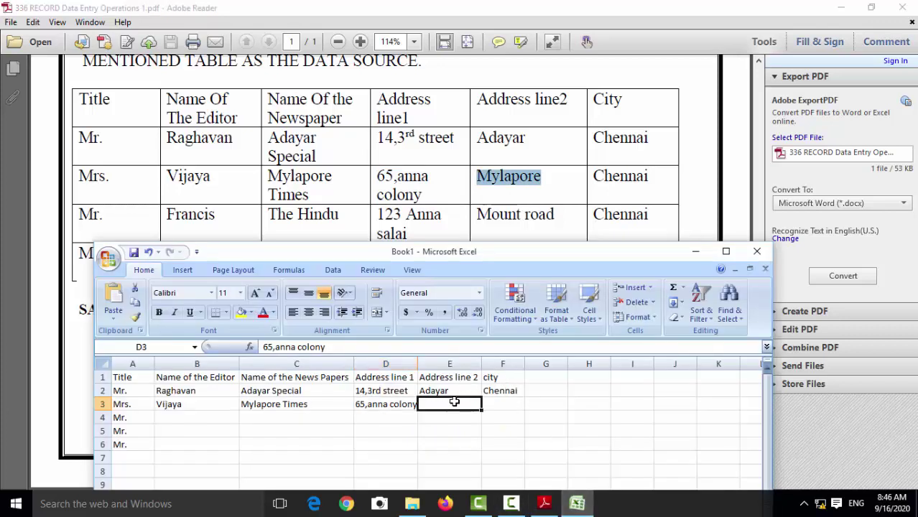
pyautogui.hotkey('ctrl', 'v')
pyautogui.click(526, 397)
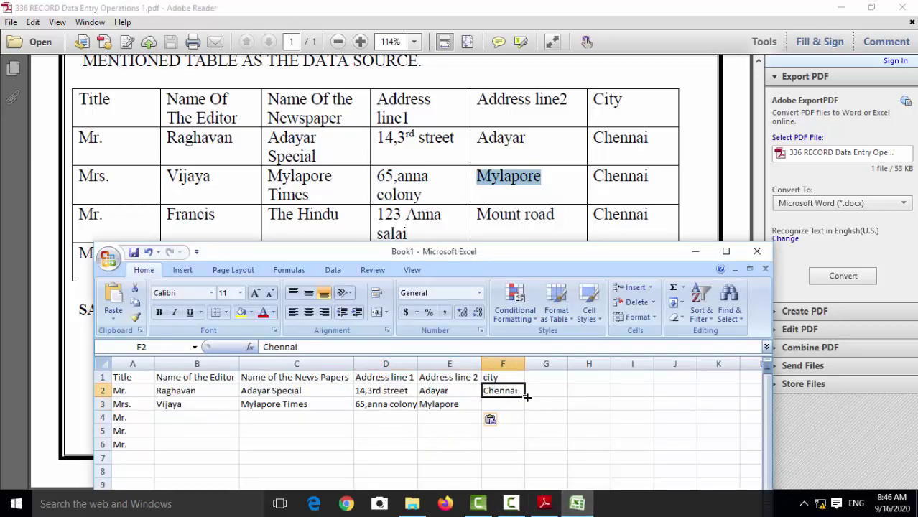
pyautogui.moveTo(526, 404); pyautogui.dragTo(524, 410)
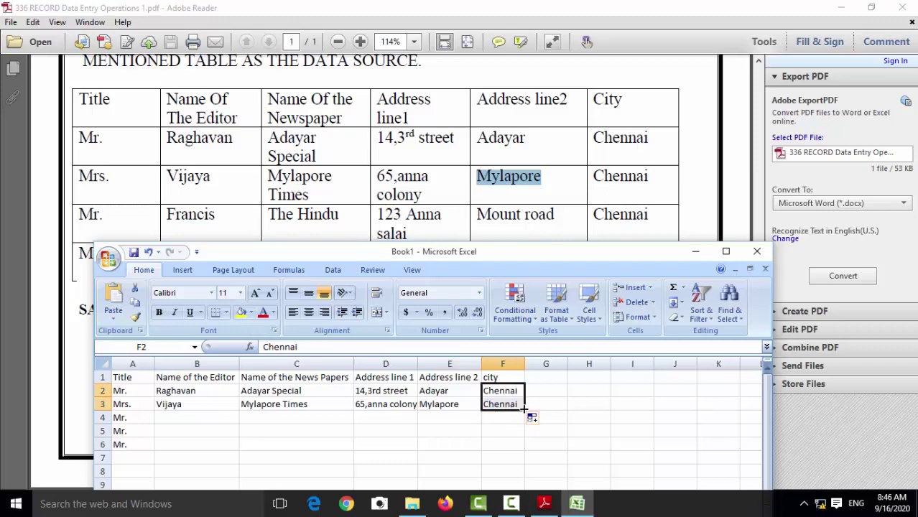
pyautogui.click(191, 214)
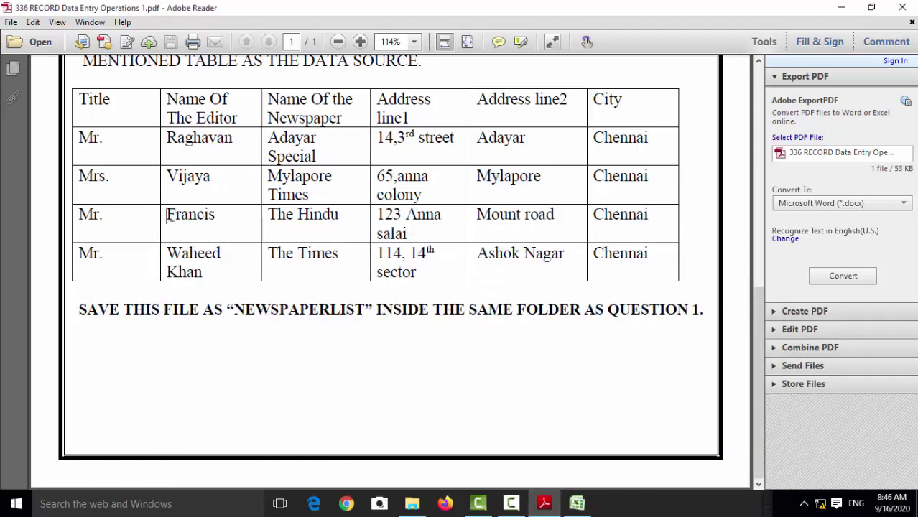
pyautogui.moveTo(166, 214); pyautogui.dragTo(224, 216)
pyautogui.hotkey('ctrl', 'c')
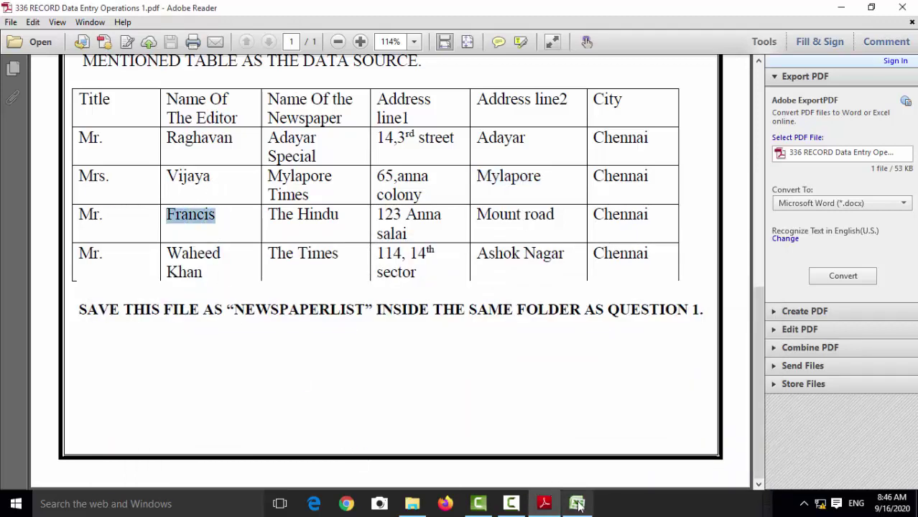
# Paste the third editor's name into B4 and The Hindu into C4
pyautogui.click(577, 504)
pyautogui.click(217, 422)
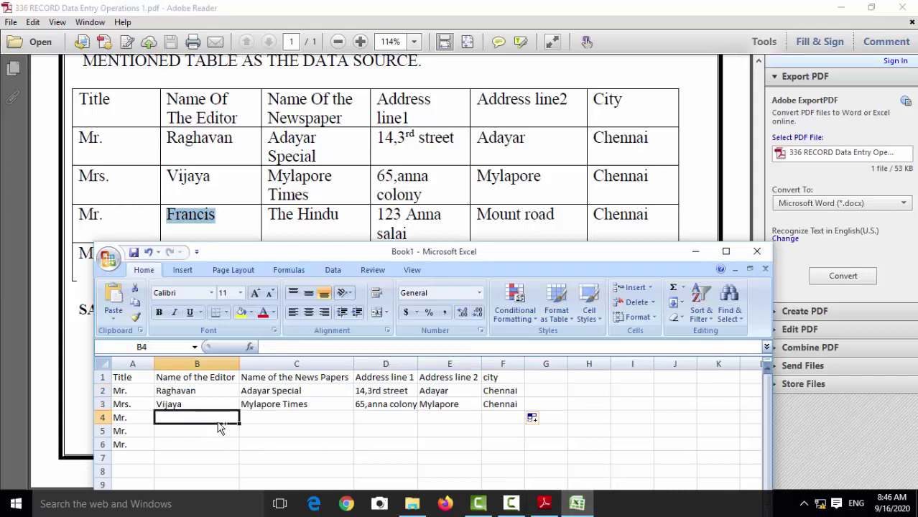
pyautogui.hotkey('ctrl', 'v')
pyautogui.click(268, 214)
pyautogui.moveTo(267, 214); pyautogui.dragTo(320, 216)
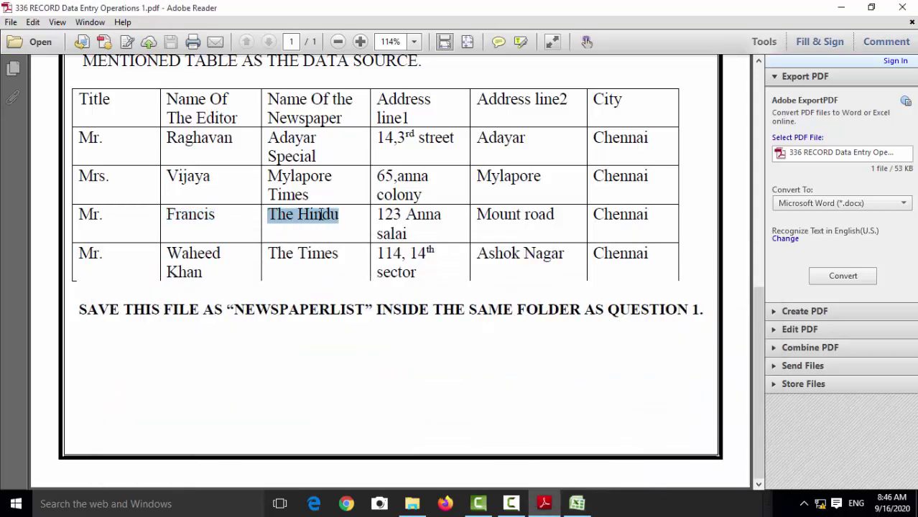
pyautogui.click(320, 225)
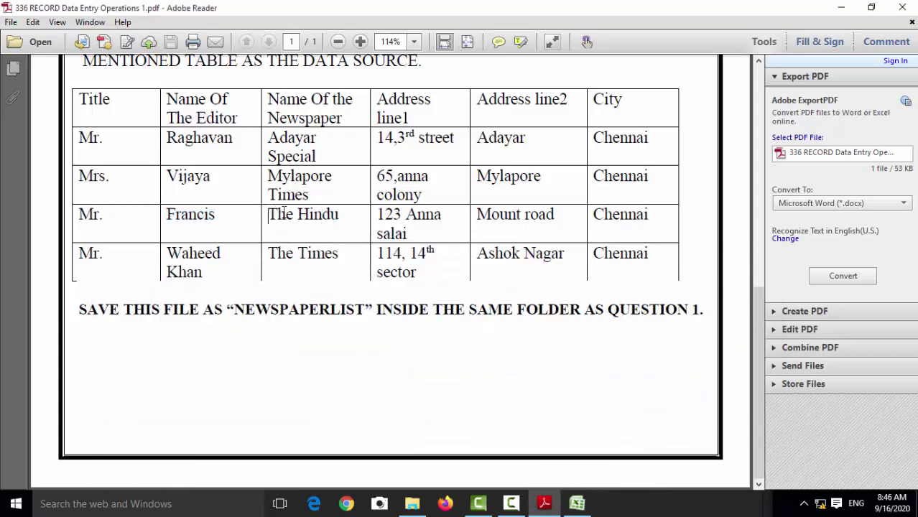
pyautogui.moveTo(268, 214); pyautogui.dragTo(343, 222)
pyautogui.hotkey('ctrl', 'c')
pyautogui.click(577, 504)
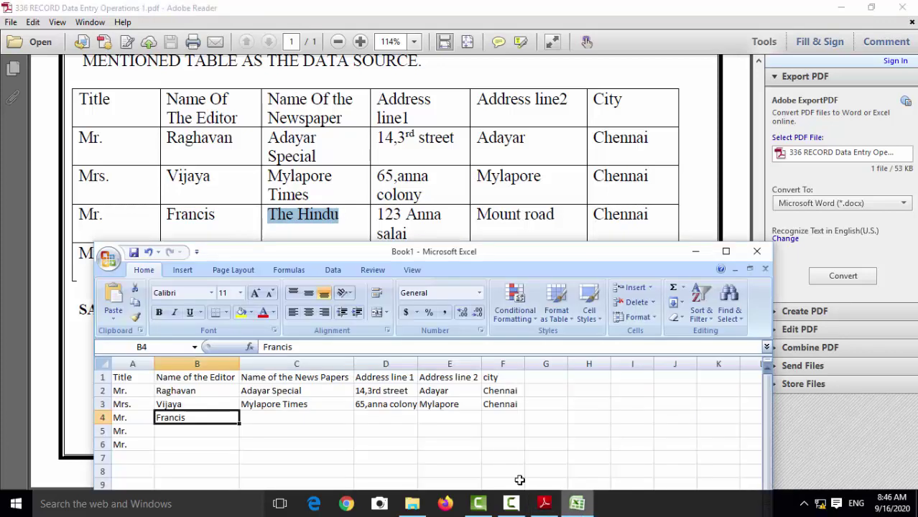
pyautogui.click(309, 417)
pyautogui.hotkey('ctrl', 'v')
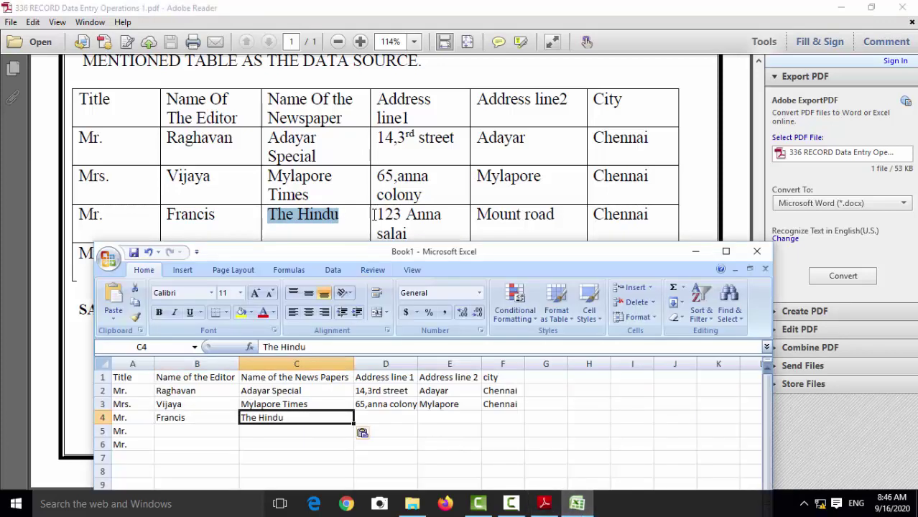
# Copy the third record's address lines, 123 Anna salai and Mount road, into D4 and E4
pyautogui.moveTo(373, 214); pyautogui.dragTo(408, 234)
pyautogui.hotkey('ctrl', 'c')
pyautogui.click(379, 229)
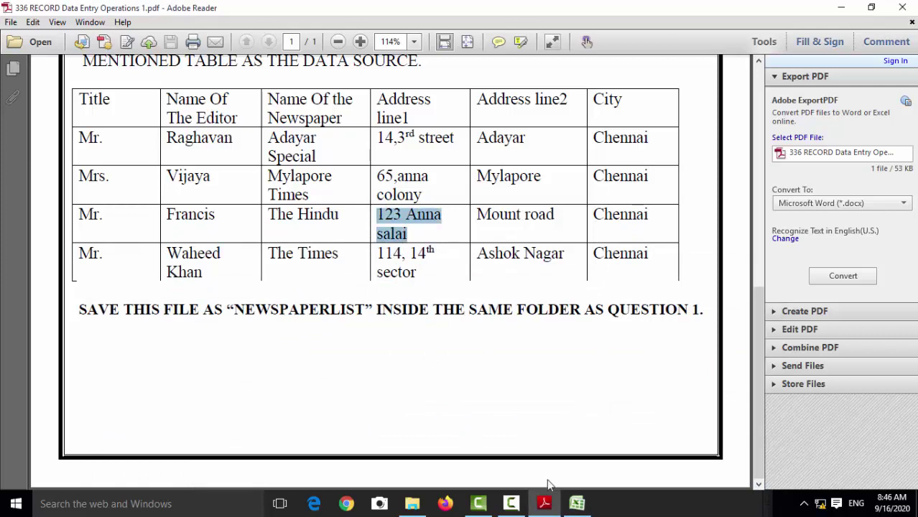
pyautogui.click(577, 504)
pyautogui.click(375, 419)
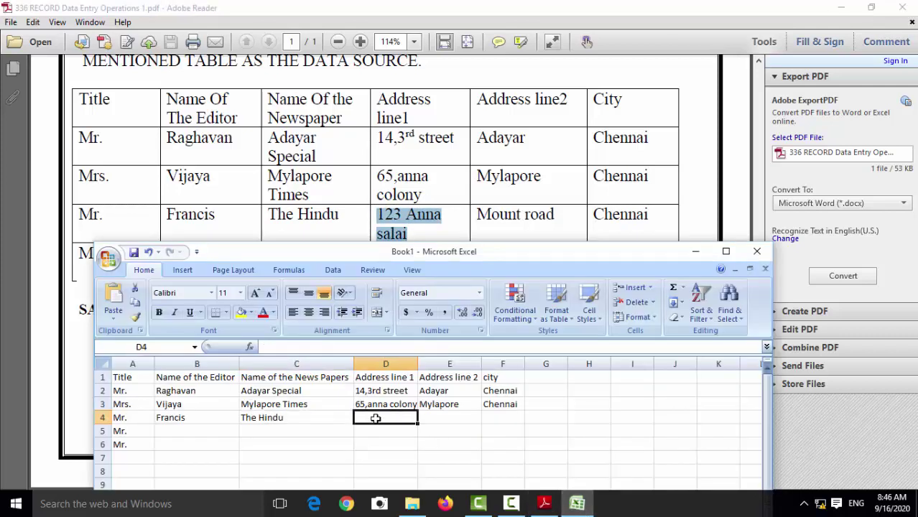
pyautogui.hotkey('ctrl', 'v')
pyautogui.click(477, 215)
pyautogui.moveTo(476, 215); pyautogui.dragTo(549, 223)
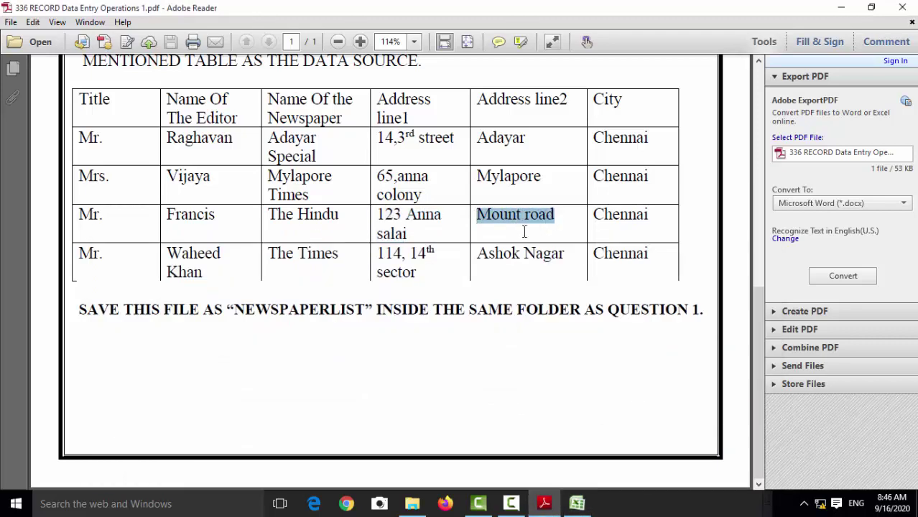
pyautogui.click(577, 504)
pyautogui.click(449, 417)
pyautogui.hotkey('ctrl', 'v')
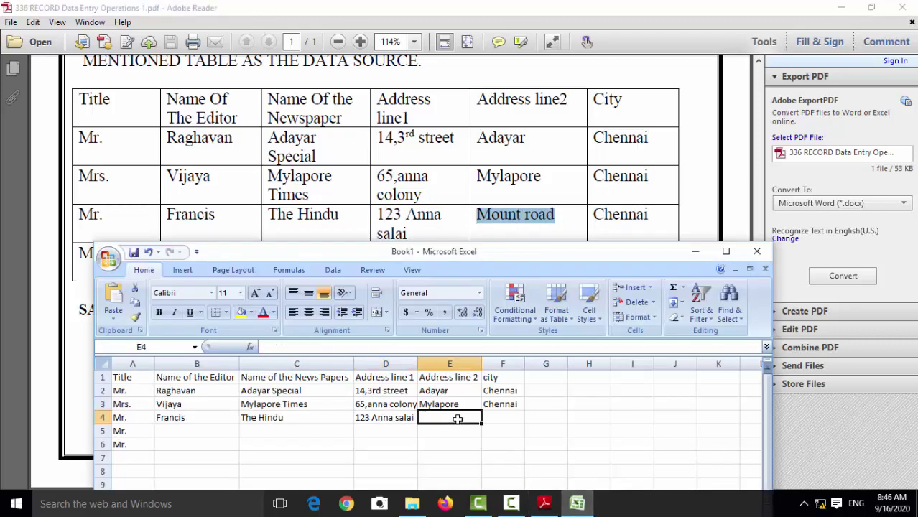
# Enter the city Chennai in F4
pyautogui.click(507, 403)
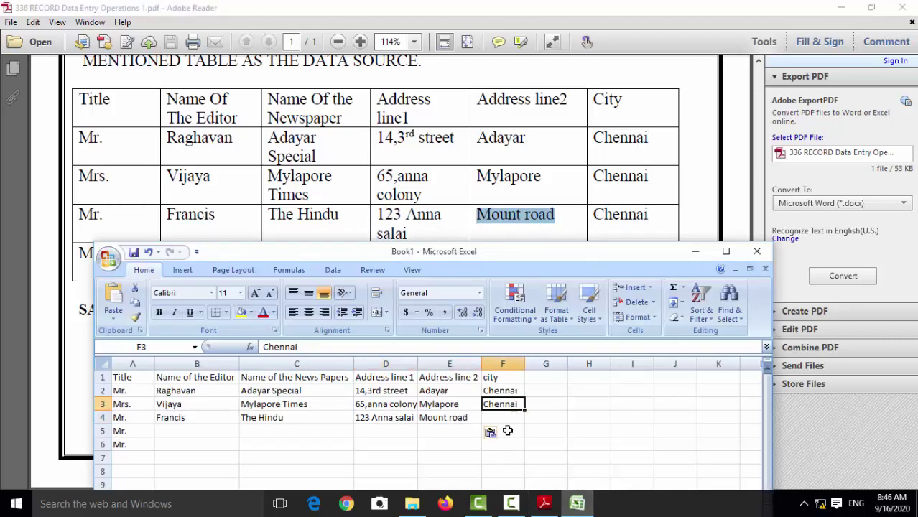
pyautogui.click(543, 504)
pyautogui.click(577, 503)
pyautogui.click(521, 419)
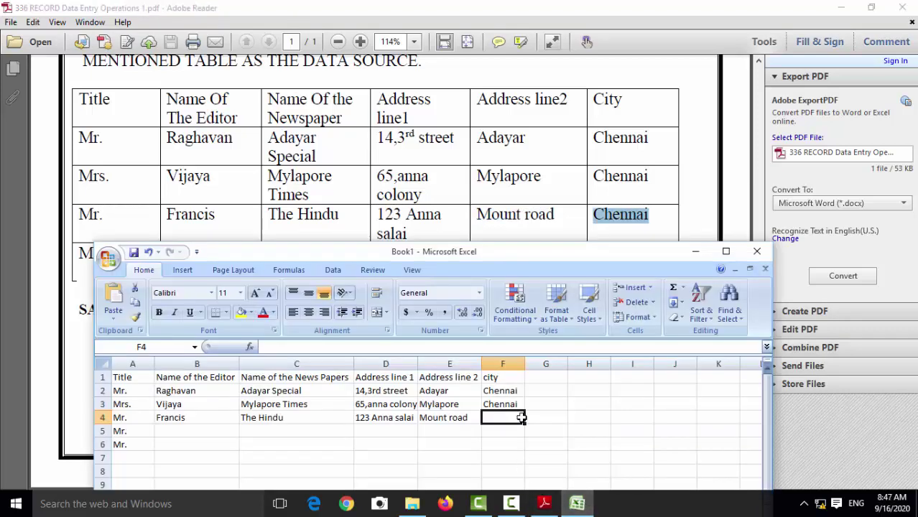
pyautogui.write('Chennai')
pyautogui.click(426, 200)
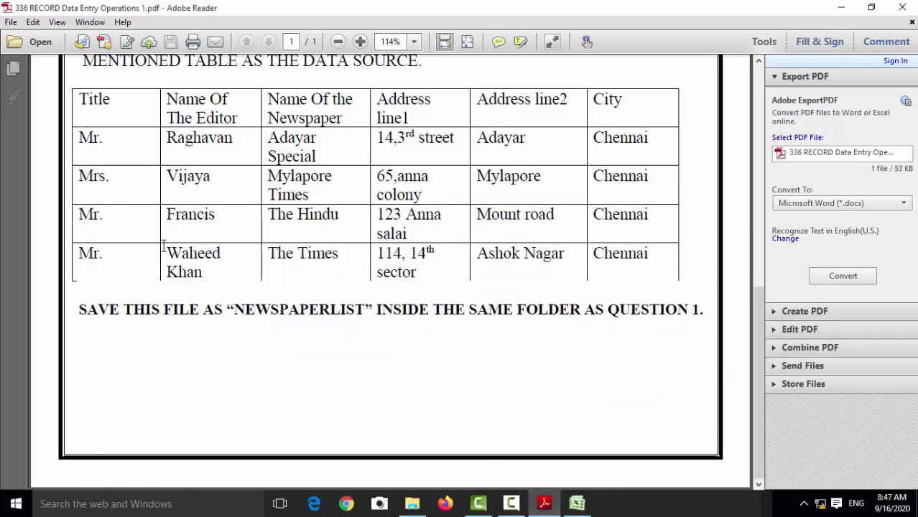
# Copy the fourth editor's name and The Times from the PDF into cells B5 and C5
pyautogui.moveTo(164, 251); pyautogui.dragTo(205, 275)
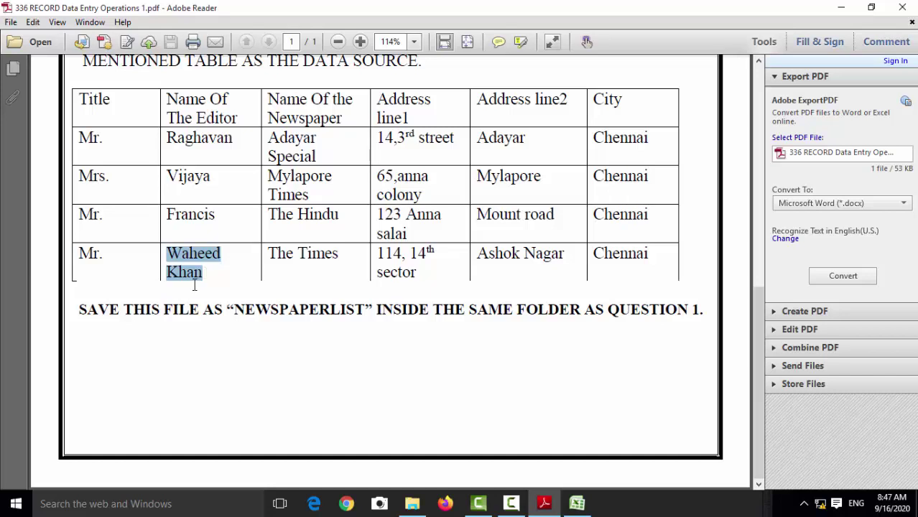
pyautogui.hotkey('ctrl', 'c')
pyautogui.click(579, 503)
pyautogui.click(180, 441)
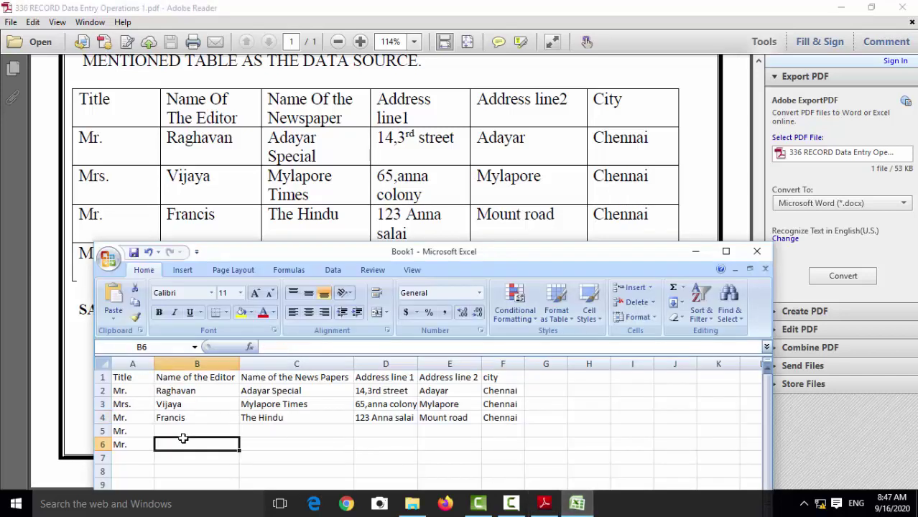
pyautogui.click(184, 432)
pyautogui.hotkey('ctrl', 'v')
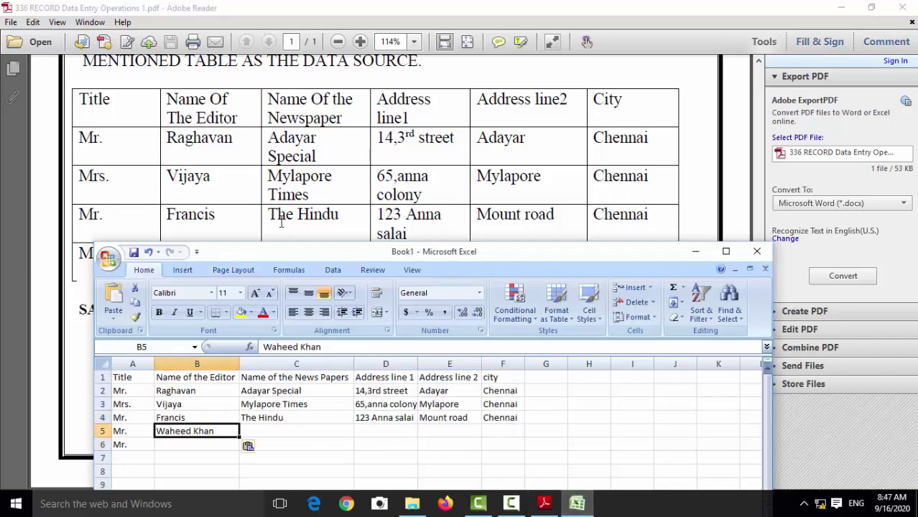
pyautogui.click(305, 195)
pyautogui.moveTo(271, 245); pyautogui.dragTo(341, 259)
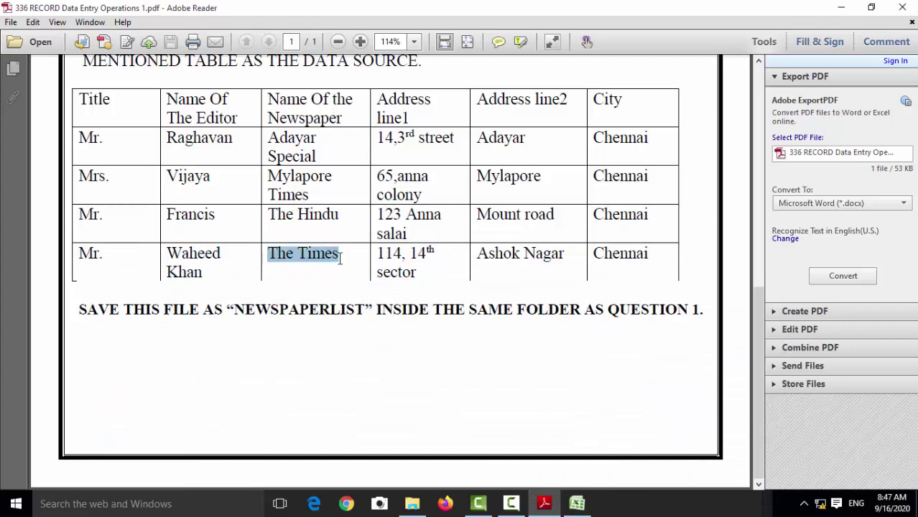
pyautogui.click(576, 504)
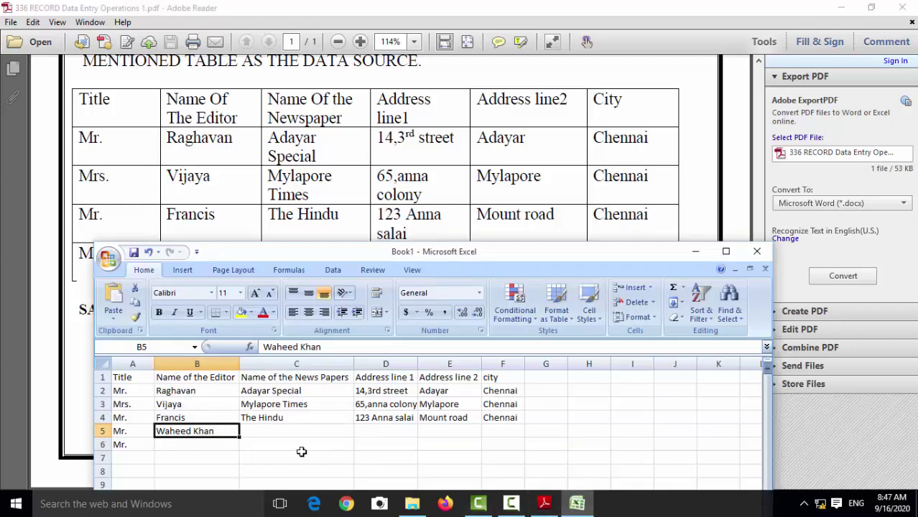
pyautogui.click(286, 431)
pyautogui.hotkey('ctrl', 'v')
# Copy the last PDF row's two address lines into cells D5 and E5
pyautogui.click(407, 192)
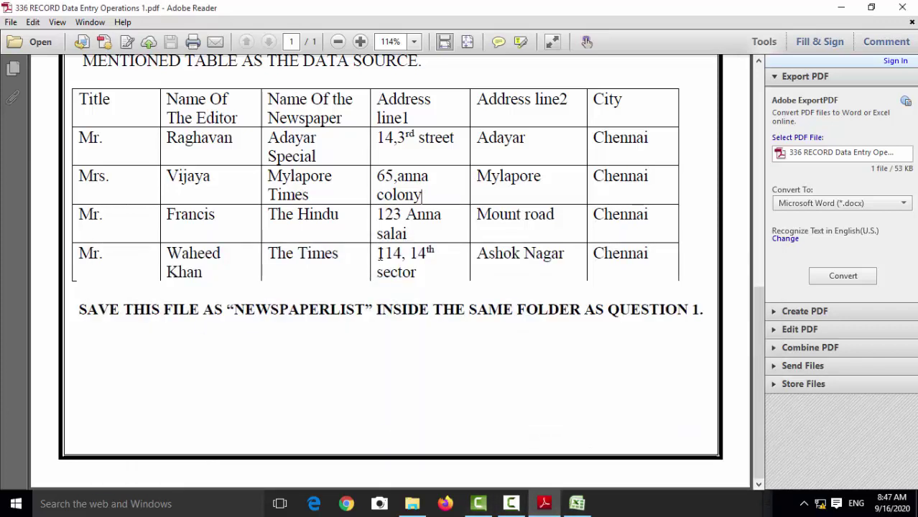
pyautogui.moveTo(376, 253); pyautogui.dragTo(418, 273)
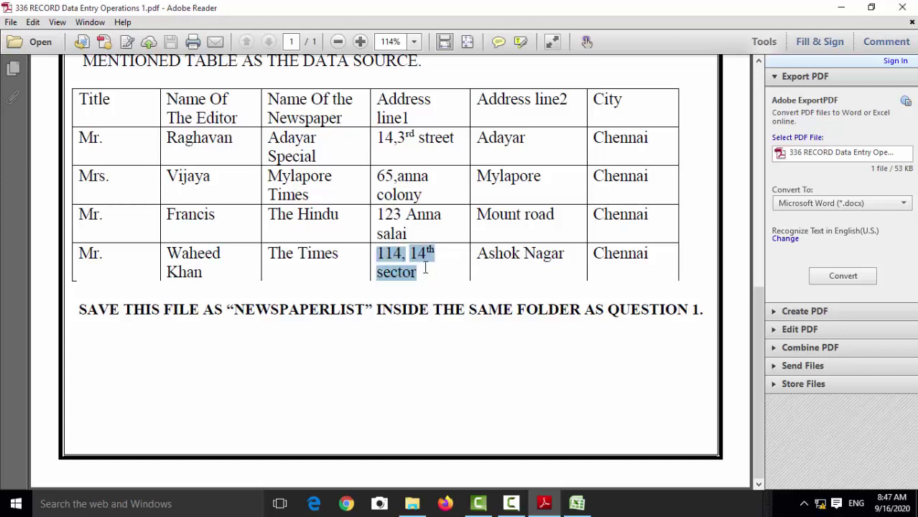
pyautogui.click(577, 503)
pyautogui.click(386, 431)
pyautogui.hotkey('ctrl', 'v')
pyautogui.click(529, 185)
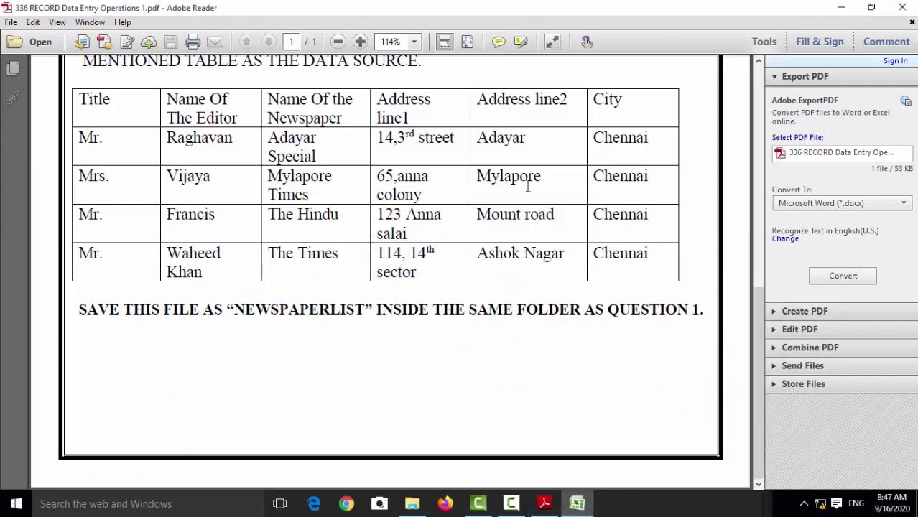
pyautogui.moveTo(477, 258); pyautogui.dragTo(565, 260)
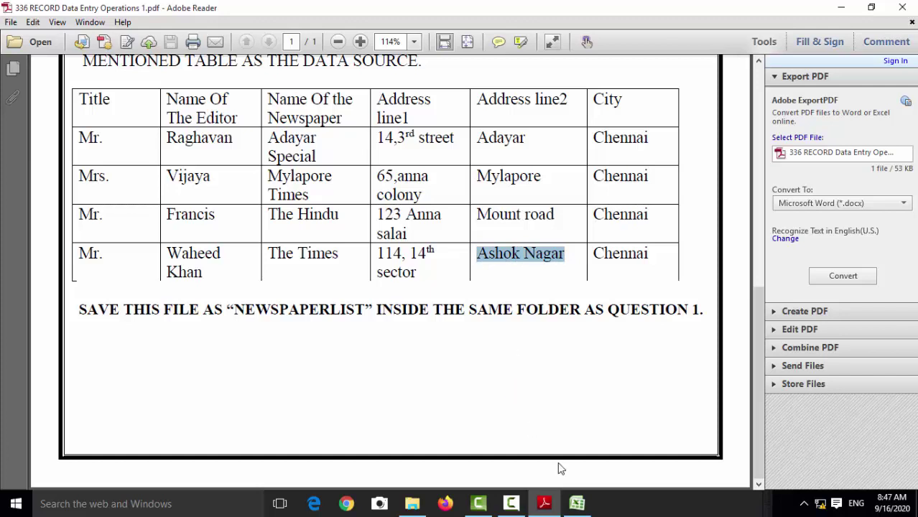
pyautogui.click(575, 503)
pyautogui.click(460, 433)
pyautogui.hotkey('ctrl', 'v')
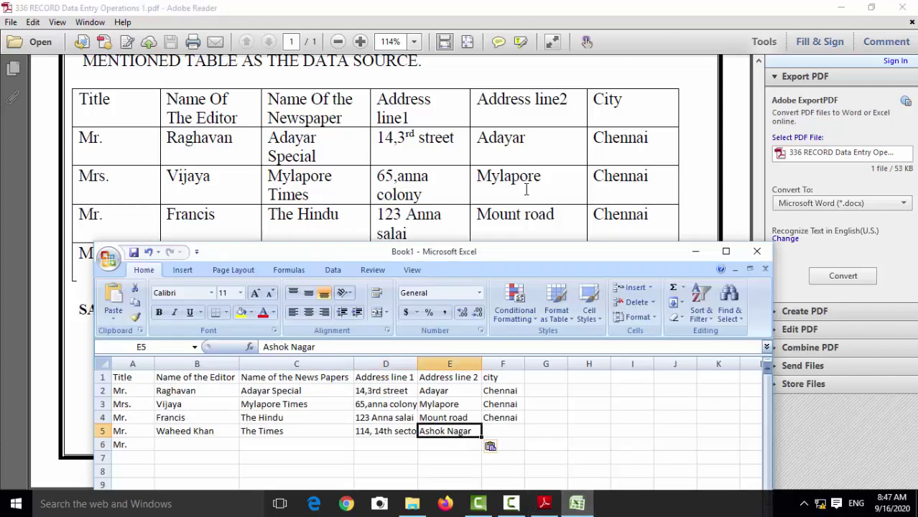
# Put Chennai in F5 and remove the stray 'Mr.' from A6
pyautogui.click(528, 186)
pyautogui.moveTo(597, 254); pyautogui.dragTo(650, 254)
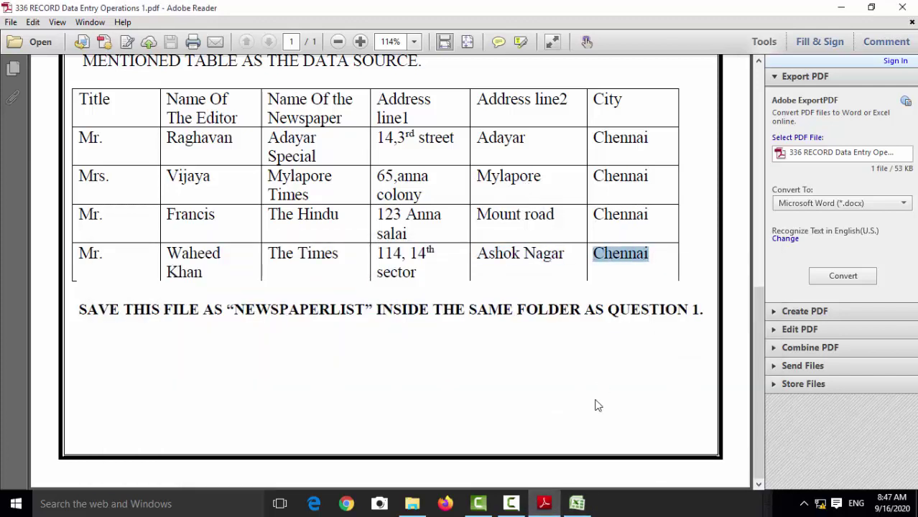
pyautogui.click(575, 505)
pyautogui.click(513, 435)
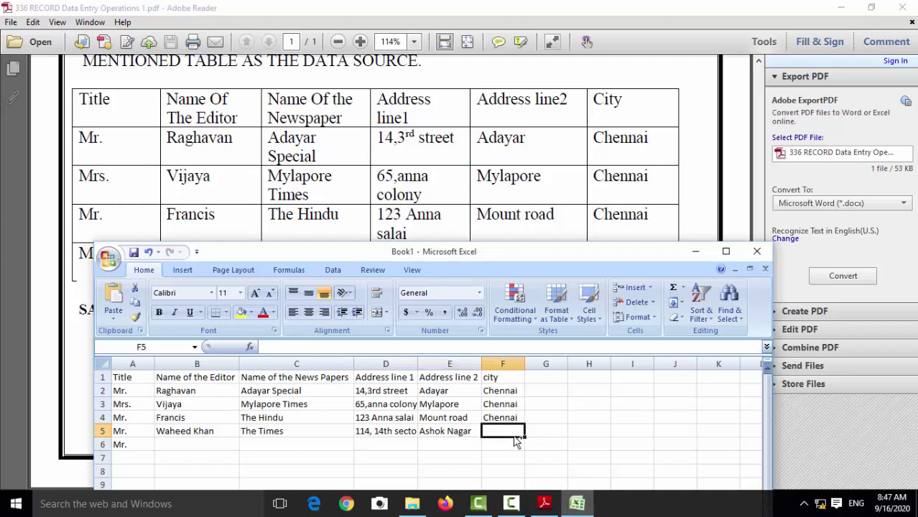
pyautogui.hotkey('ctrl', 'v')
pyautogui.click(143, 446)
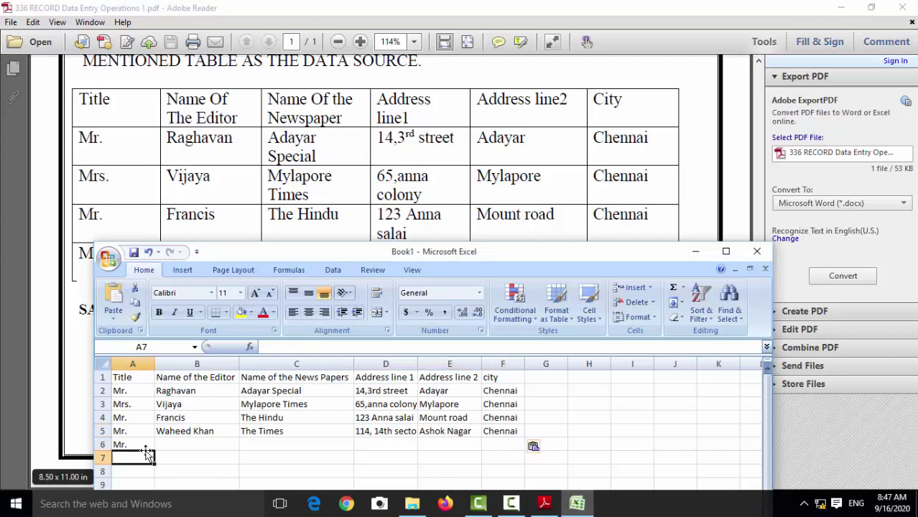
pyautogui.press('Escape')
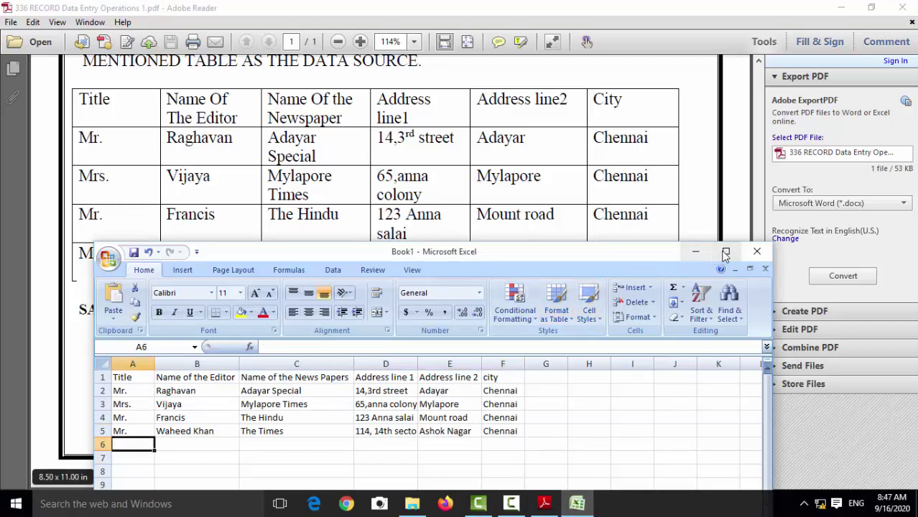
# Maximize the Excel window and start Save As from the Office button
pyautogui.click(726, 251)
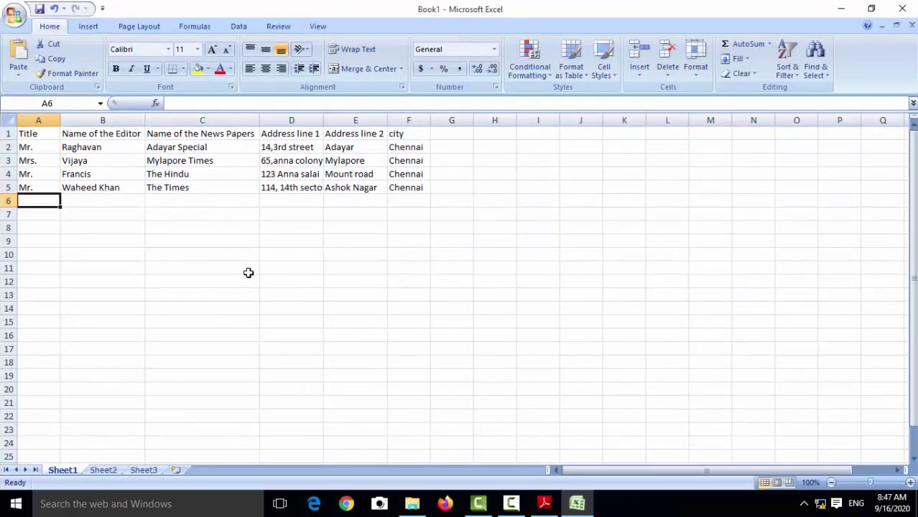
pyautogui.keyDown('ctrl'); pyautogui.scroll(4, 248, 273); pyautogui.keyUp('ctrl')
pyautogui.keyDown('ctrl'); pyautogui.scroll(2, 248, 273); pyautogui.keyUp('ctrl')
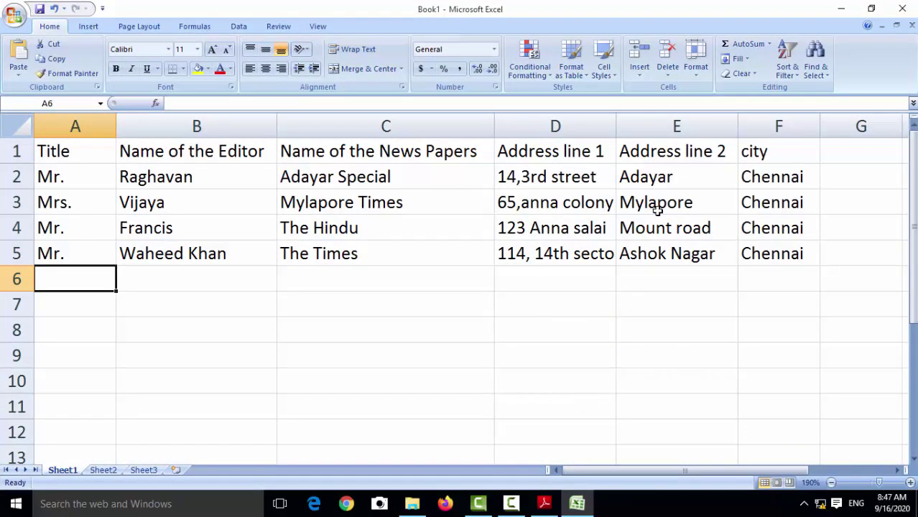
pyautogui.click(14, 14)
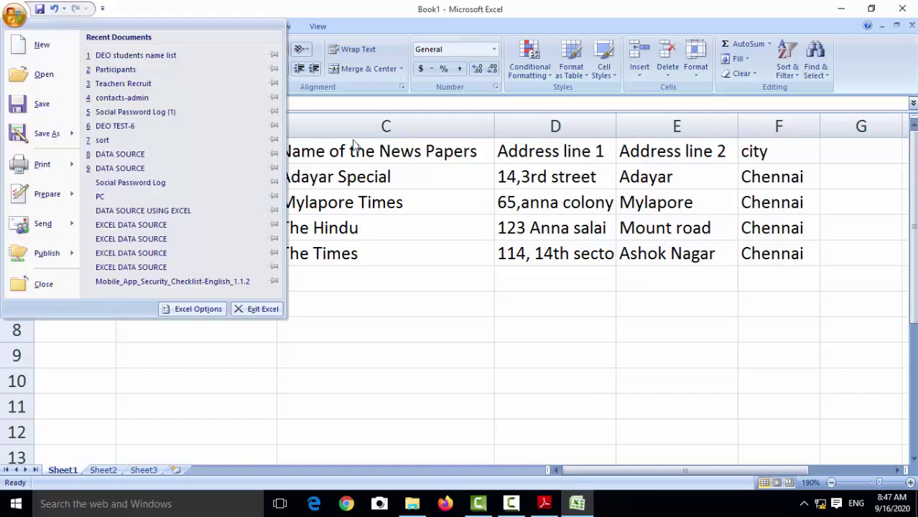
pyautogui.click(618, 324)
pyautogui.click(561, 303)
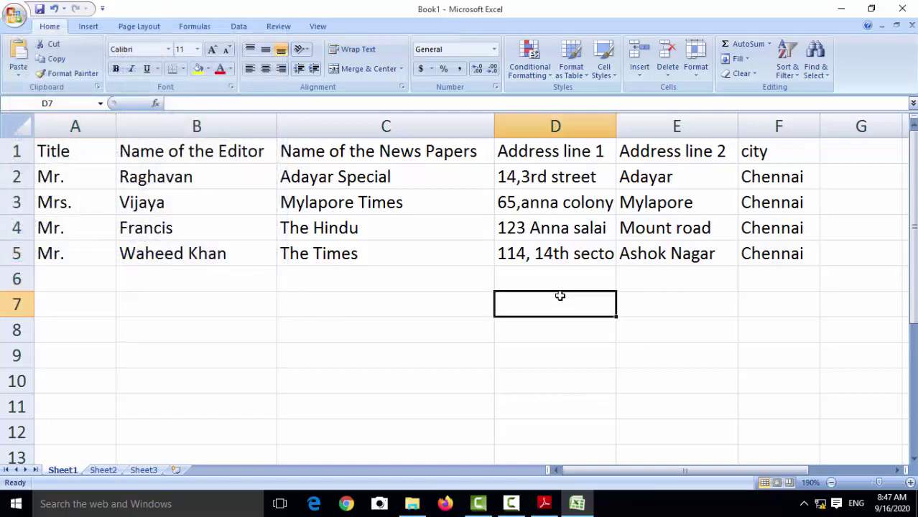
pyautogui.click(15, 15)
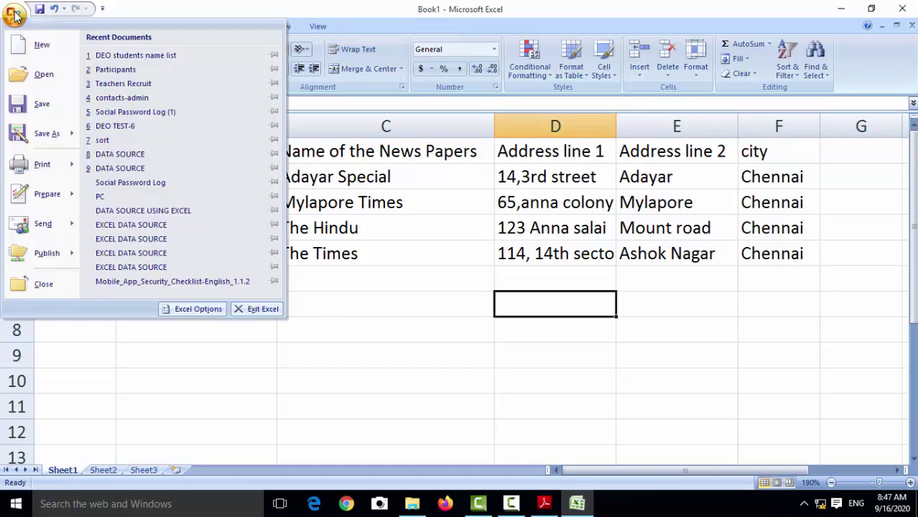
pyautogui.click(42, 104)
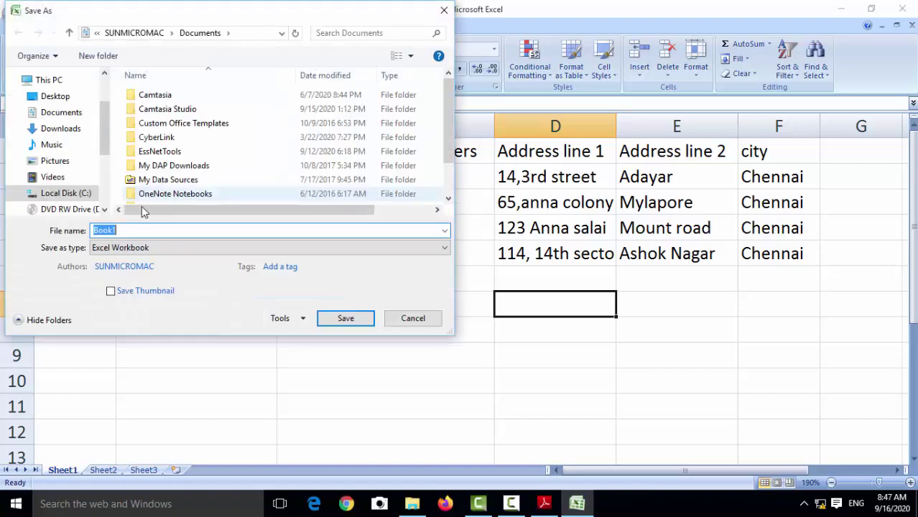
# Save the workbook as 'Data source' in the Desktop folder your name std
pyautogui.click(78, 99)
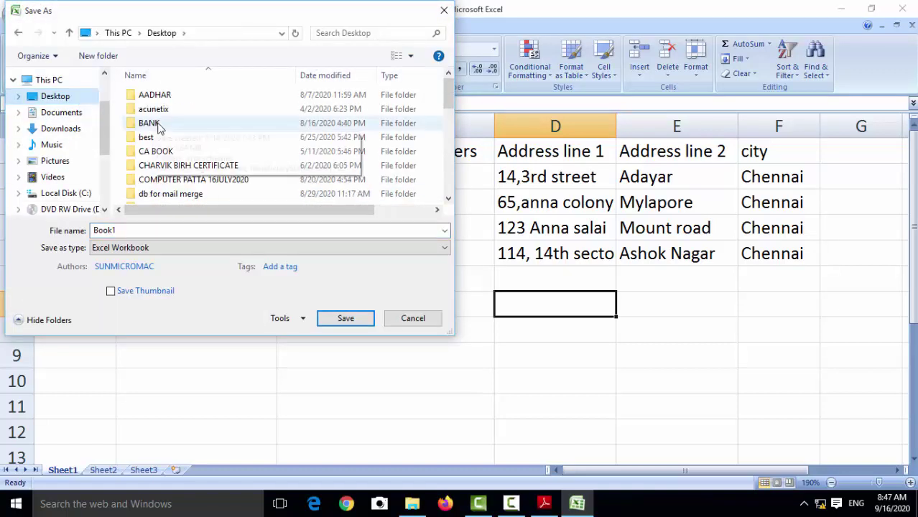
pyautogui.scroll(-3, 187, 176)
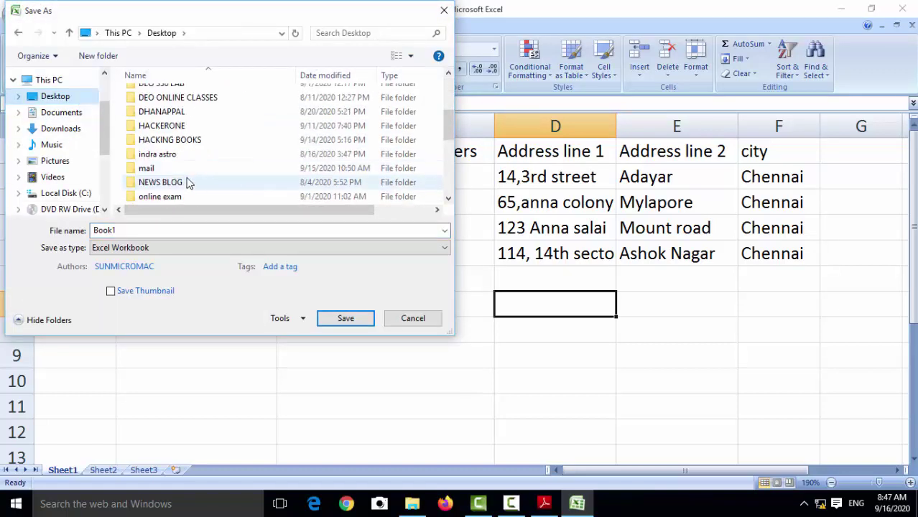
pyautogui.scroll(2, 188, 178)
pyautogui.scroll(-2, 188, 178)
pyautogui.scroll(-1, 189, 181)
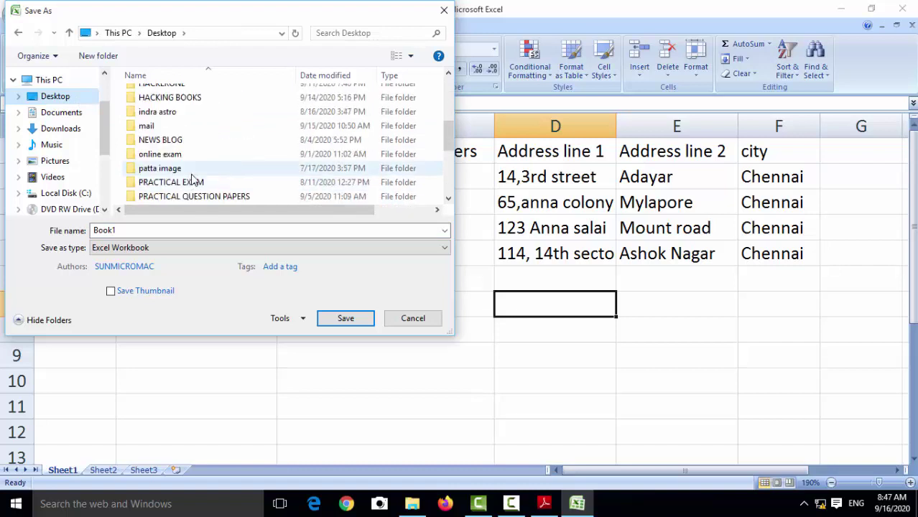
pyautogui.scroll(-2, 189, 180)
pyautogui.scroll(4, 190, 176)
pyautogui.click(189, 149)
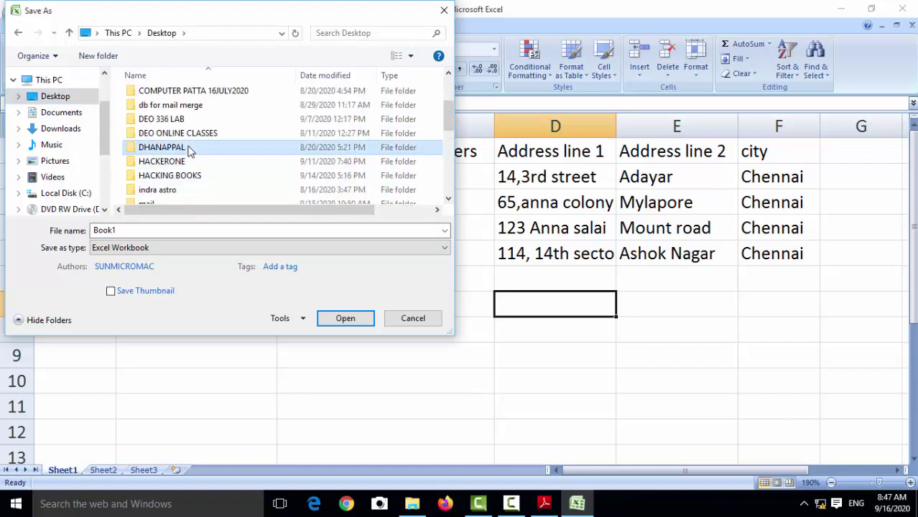
pyautogui.scroll(-5, 183, 176)
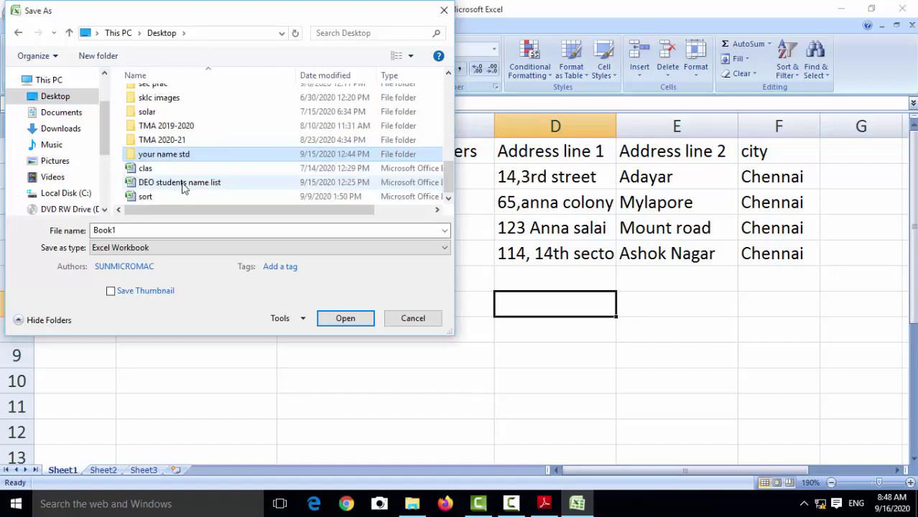
pyautogui.doubleClick(191, 151)
pyautogui.doubleClick(142, 230)
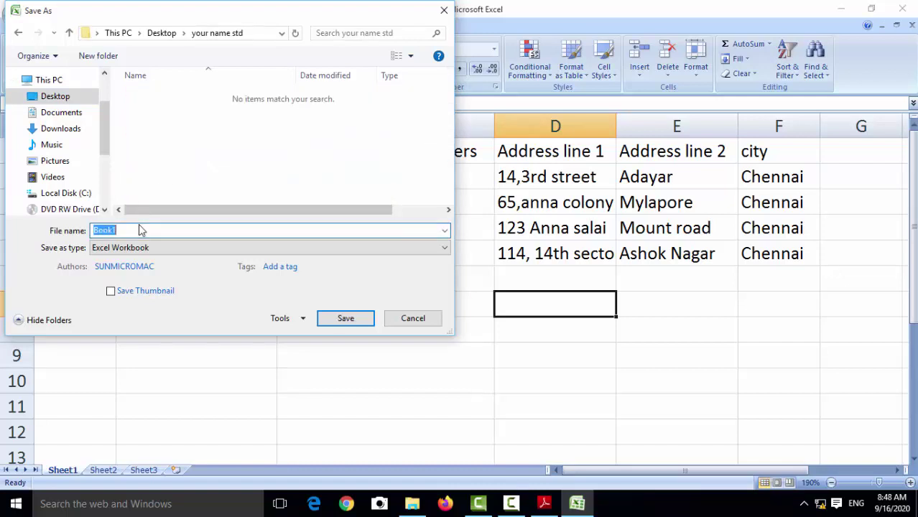
pyautogui.press('BackSpace')
pyautogui.write('Data source')
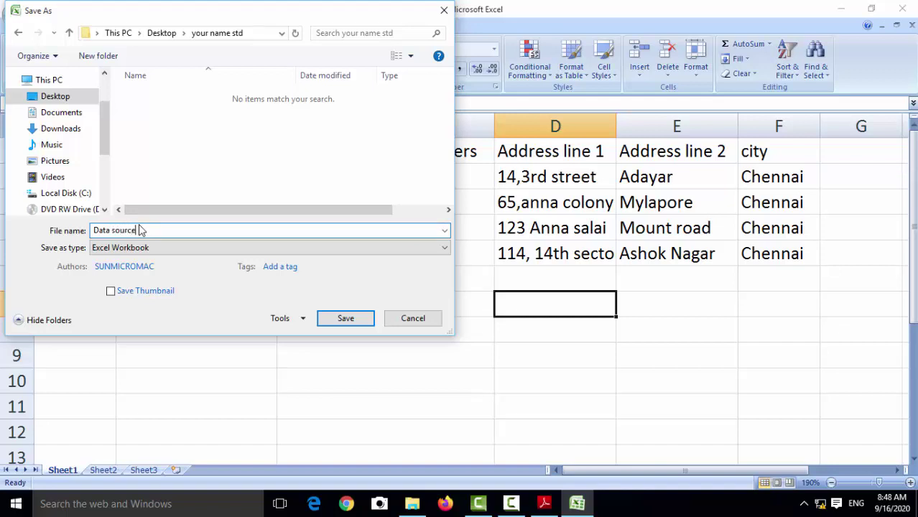
pyautogui.press('Return')
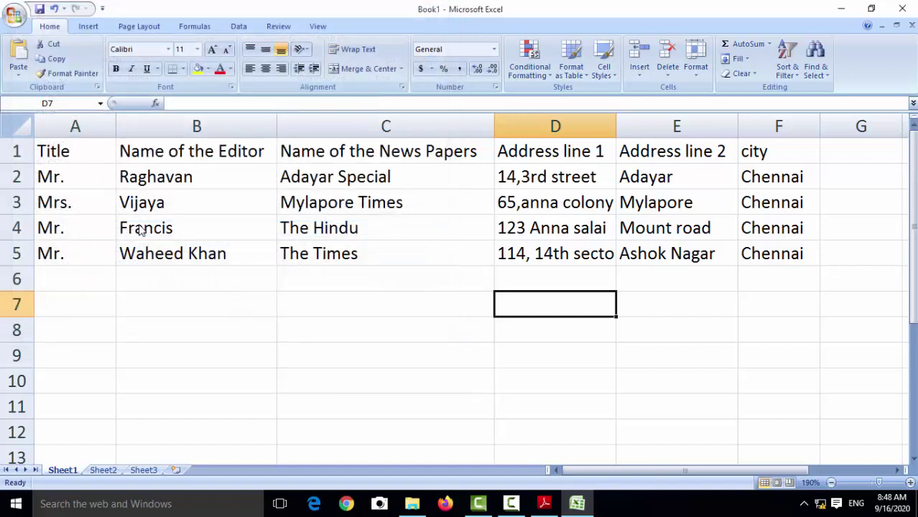
pyautogui.click(153, 319)
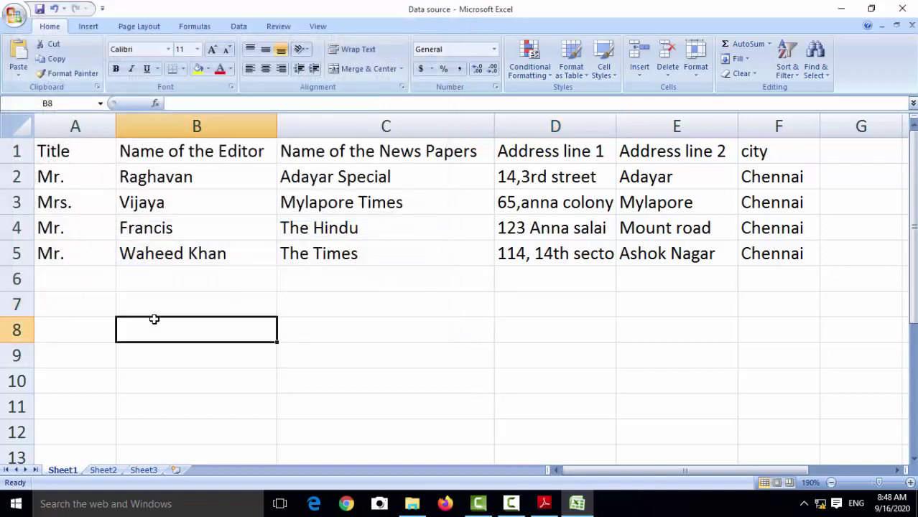
# Close Excel and open the 'formatting' document from your name std in Word
pyautogui.click(903, 8)
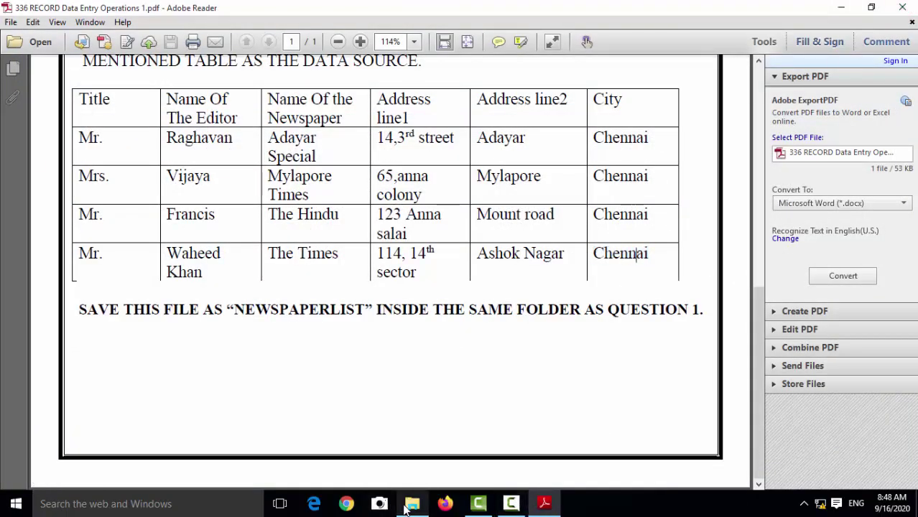
pyautogui.click(411, 503)
pyautogui.click(290, 164)
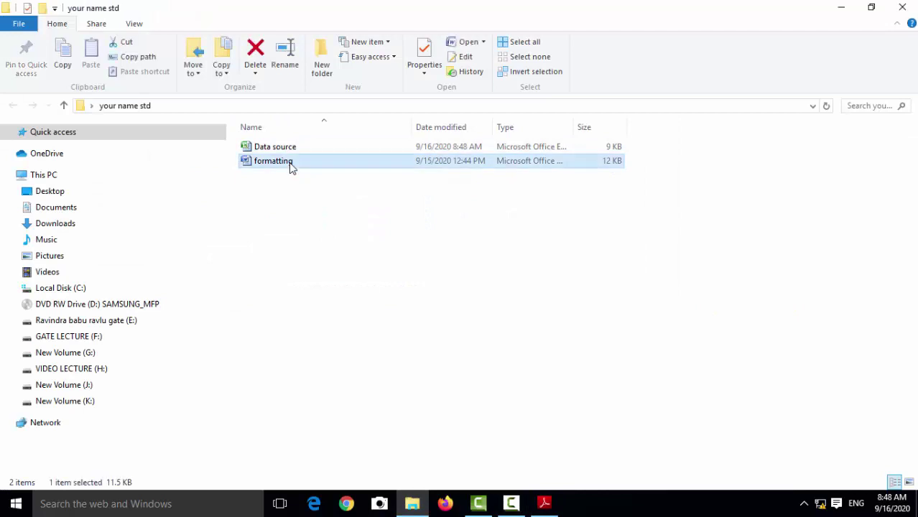
pyautogui.click(300, 150)
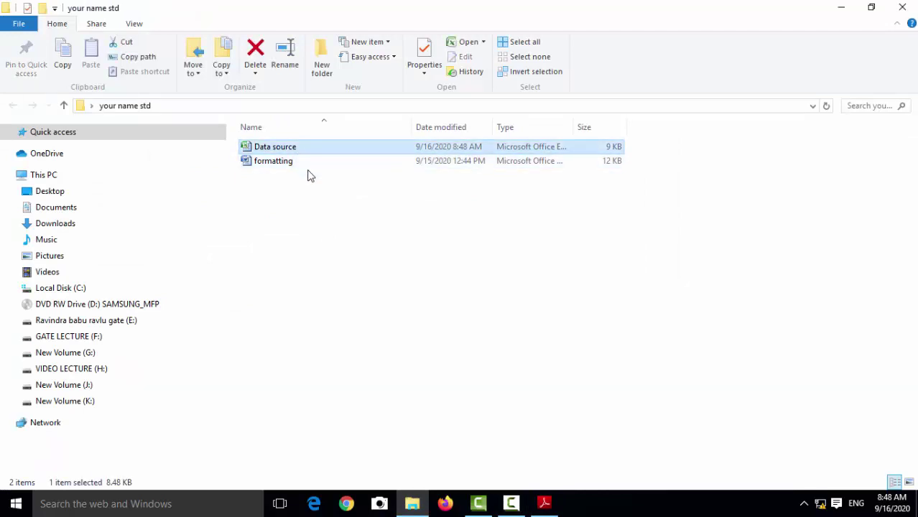
pyautogui.doubleClick(293, 165)
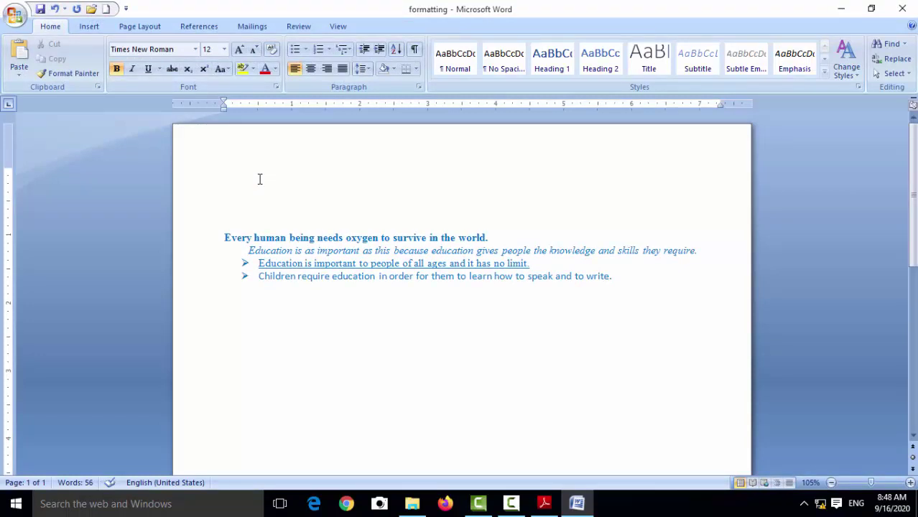
# Type a TO: heading and launch the Step by Step Mail Merge Wizard
pyautogui.write('TO:')
pyautogui.press('Return')
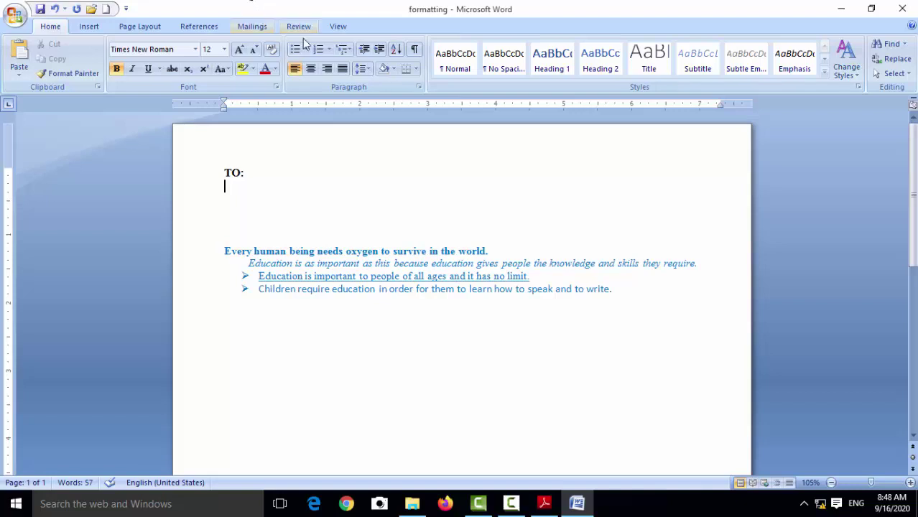
pyautogui.click(248, 27)
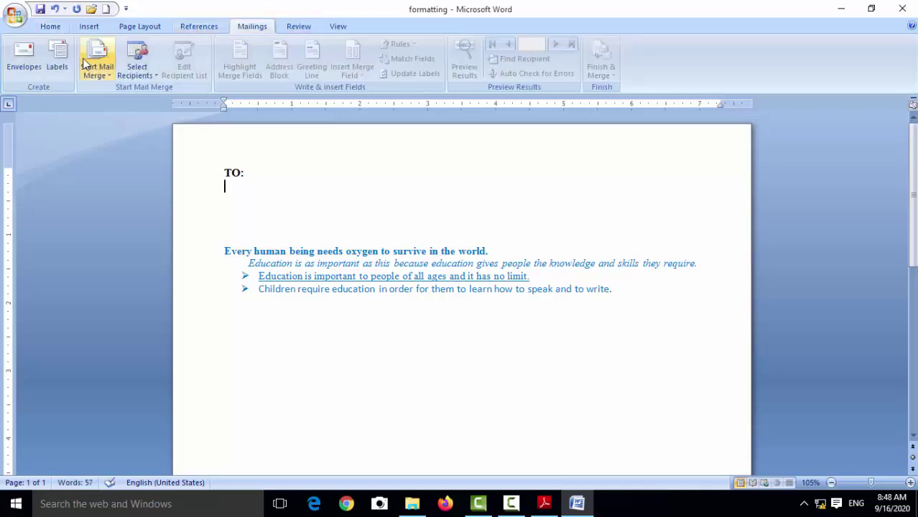
pyautogui.click(97, 79)
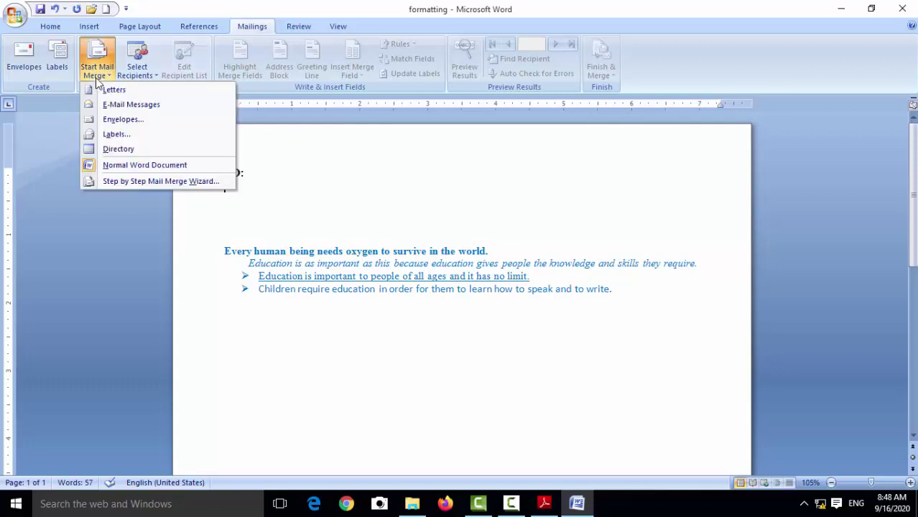
pyautogui.click(168, 181)
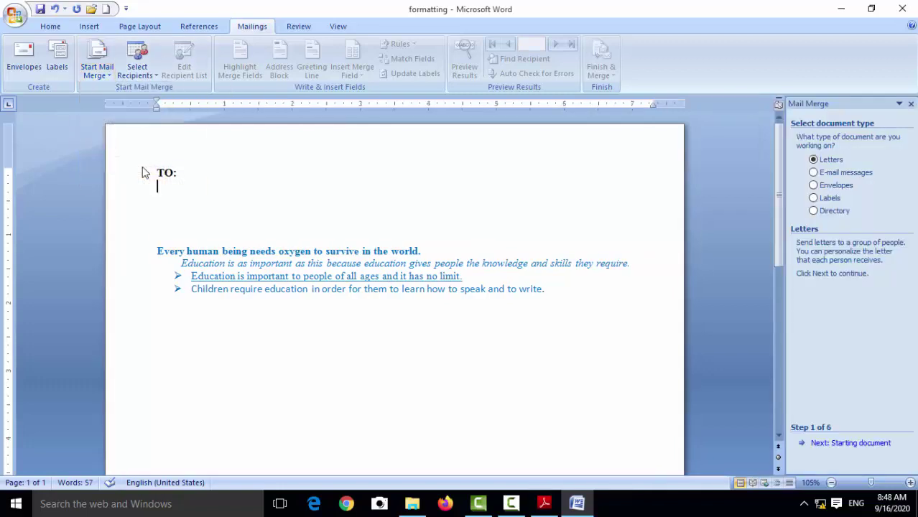
# Advance the wizard to recipient selection and browse for an existing list
pyautogui.click(865, 444)
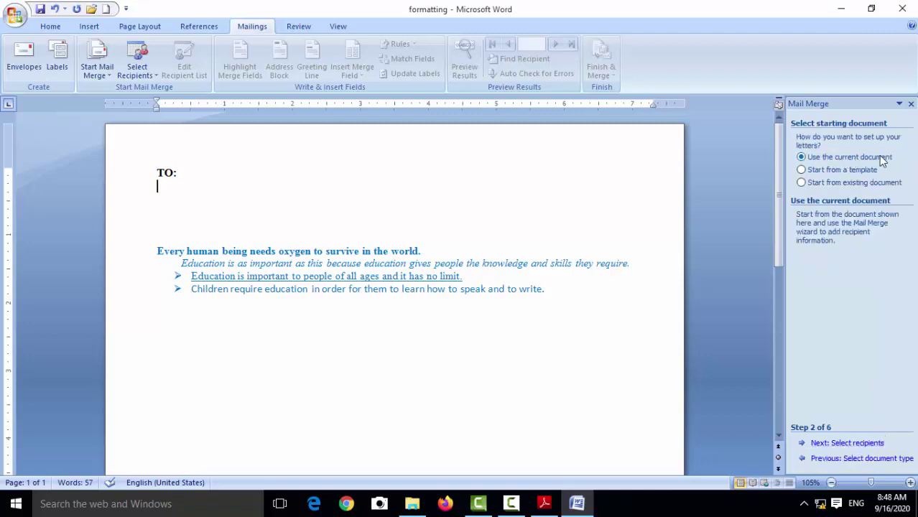
pyautogui.click(840, 443)
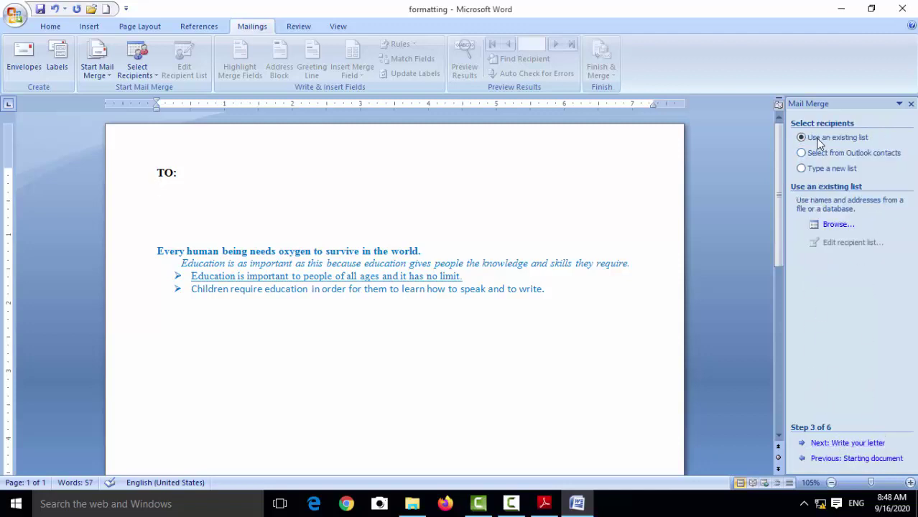
pyautogui.click(834, 229)
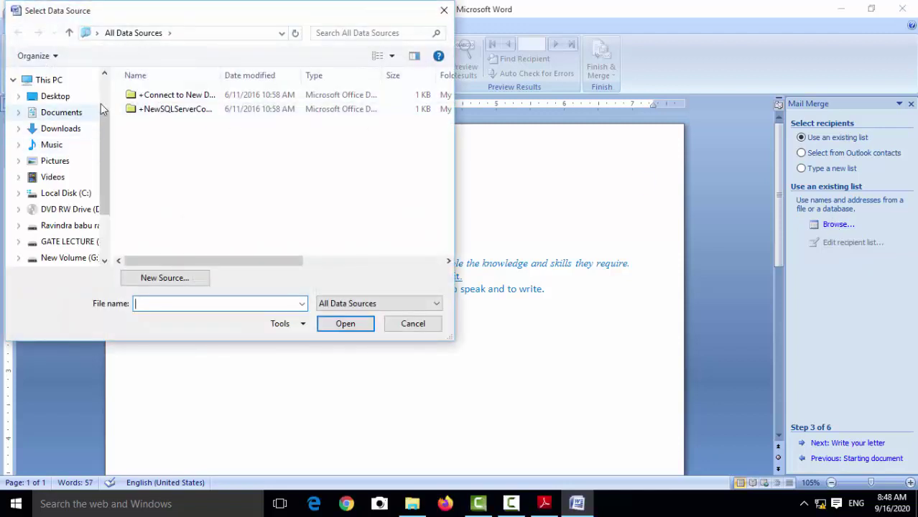
# Pick the 'Data source' workbook from Desktop > your name std as the recipient list
pyautogui.click(94, 96)
pyautogui.scroll(-10, 179, 122)
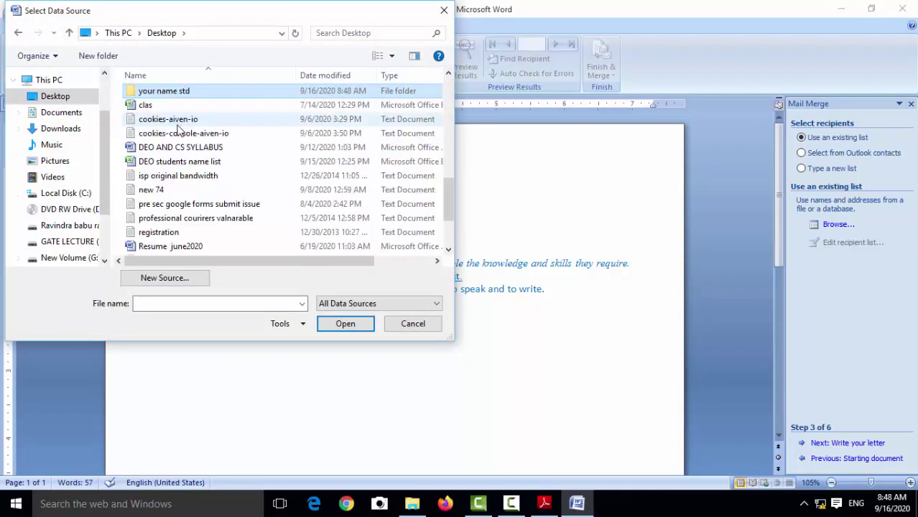
pyautogui.doubleClick(187, 92)
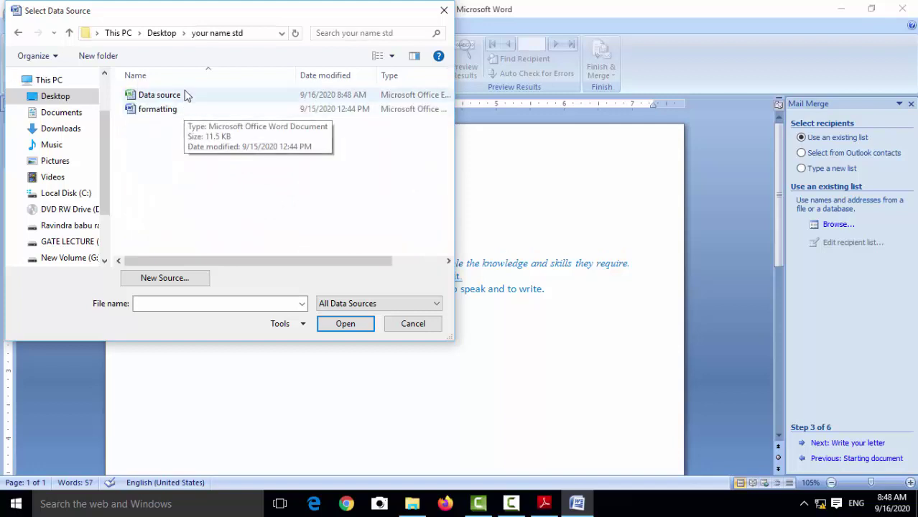
pyautogui.click(185, 94)
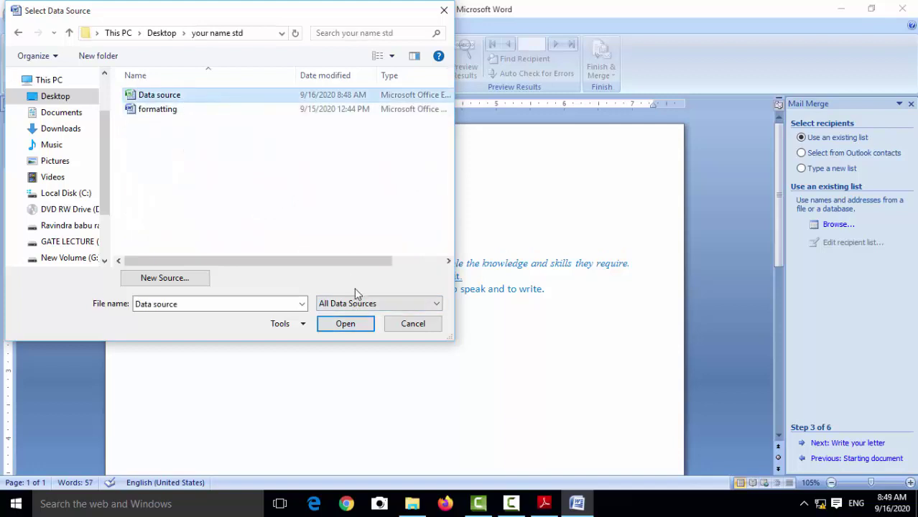
pyautogui.click(353, 327)
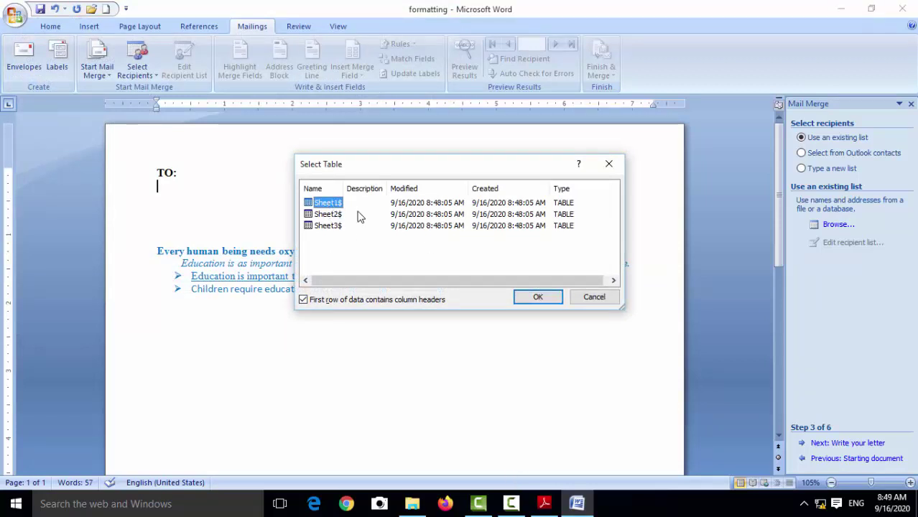
# Accept Sheet1$ and open the Data source.xlsx recipient data for editing
pyautogui.click(522, 295)
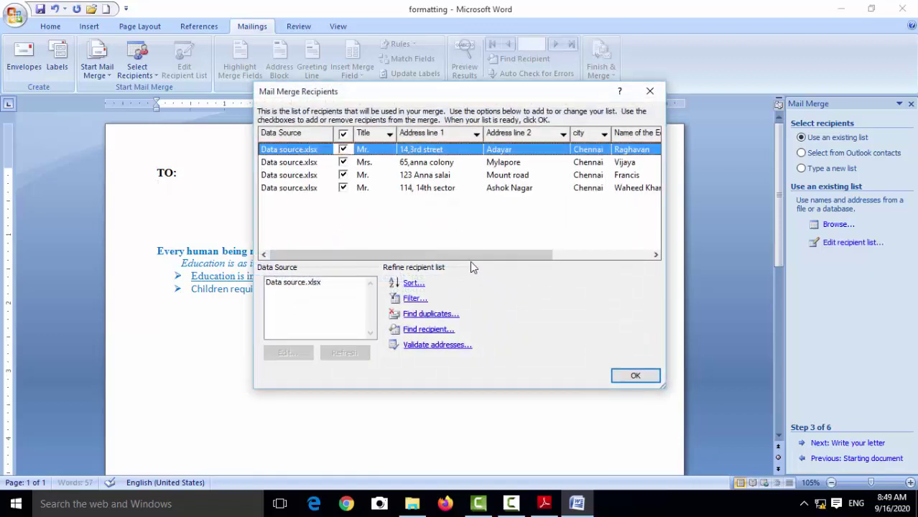
pyautogui.moveTo(381, 254)
pyautogui.mouseDown()
pyautogui.moveTo(504, 271)
pyautogui.moveTo(327, 260)
pyautogui.mouseUp()
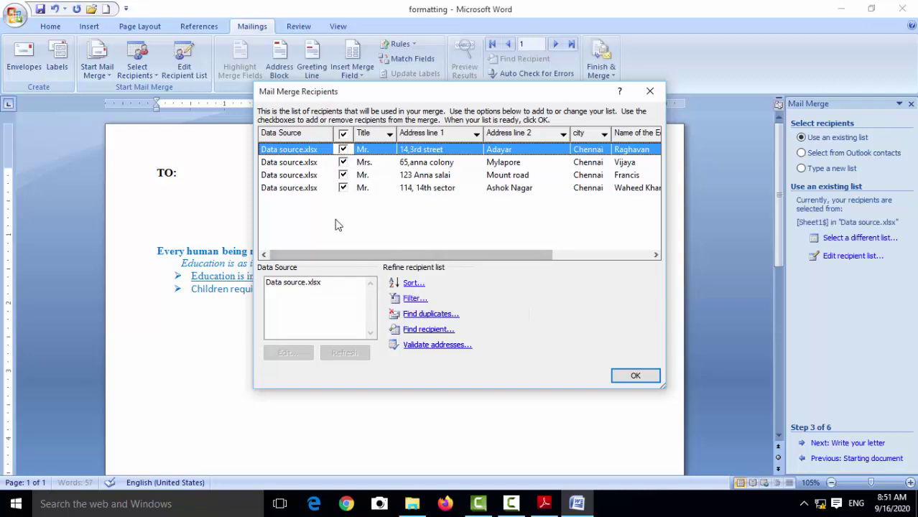
pyautogui.click(313, 284)
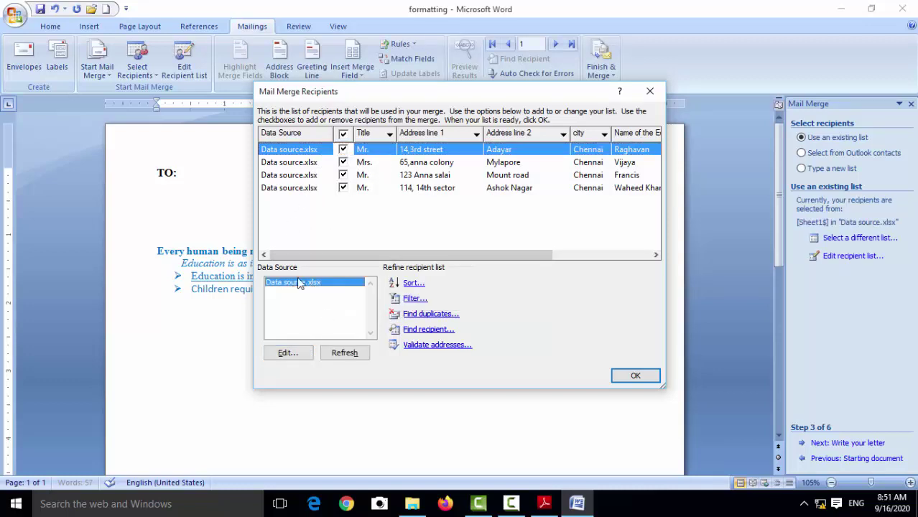
pyautogui.click(291, 355)
pyautogui.click(414, 183)
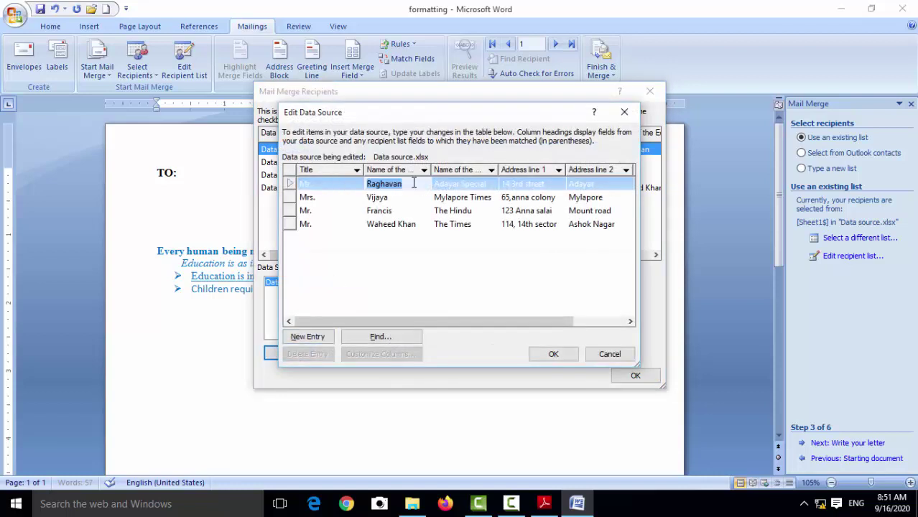
pyautogui.click(411, 183)
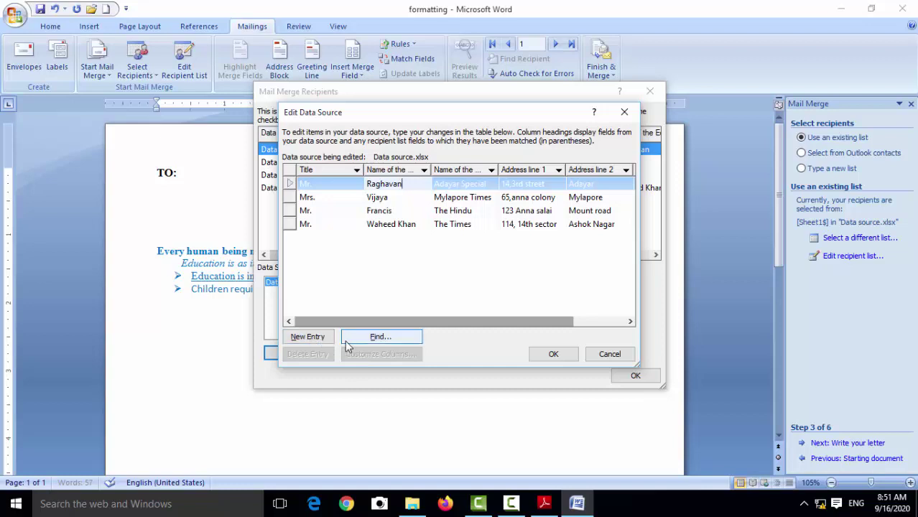
# Close the data editor without saving changes and confirm the four recipients
pyautogui.click(535, 357)
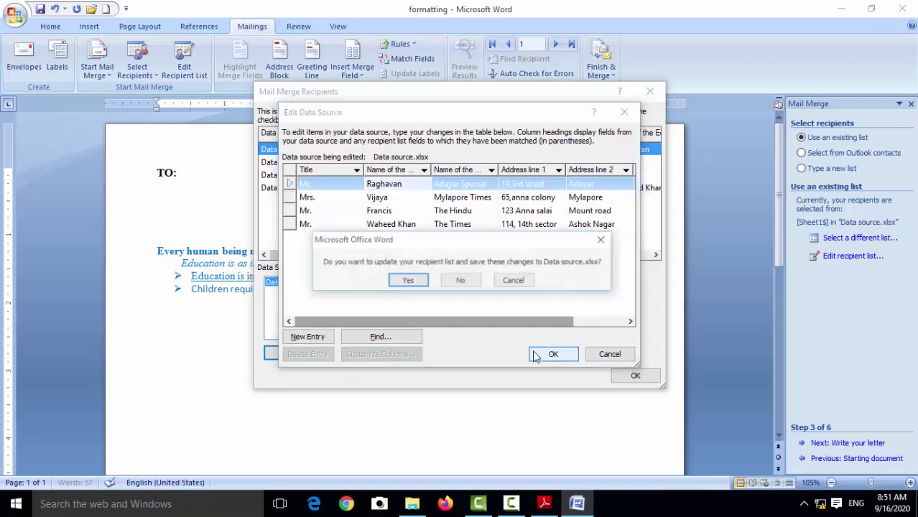
pyautogui.click(459, 281)
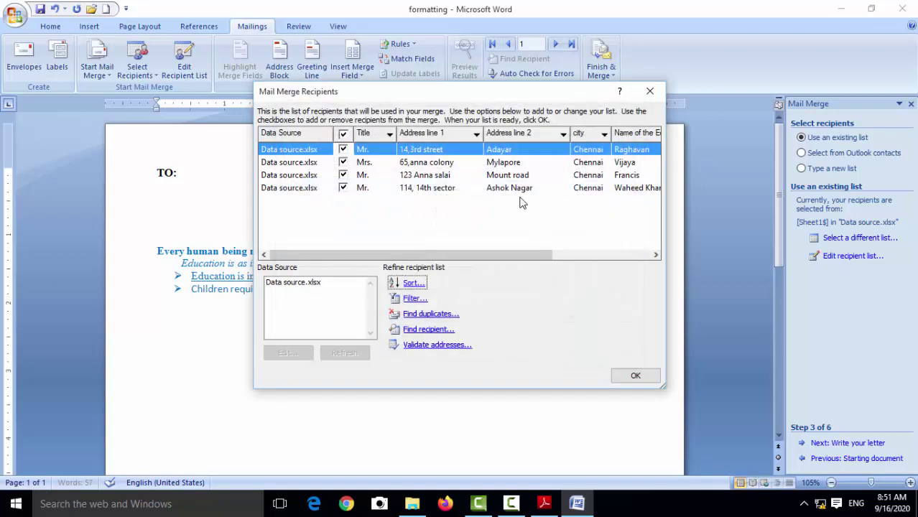
pyautogui.click(635, 377)
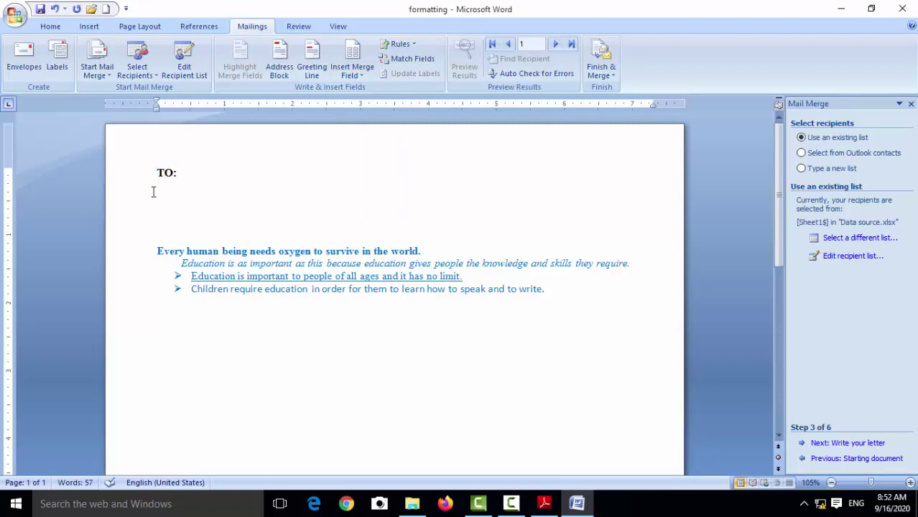
# Insert «Title» «Name_of_the_Editor» under TO:, then «Name_of_the_News_Papers» on the next line
pyautogui.click(362, 76)
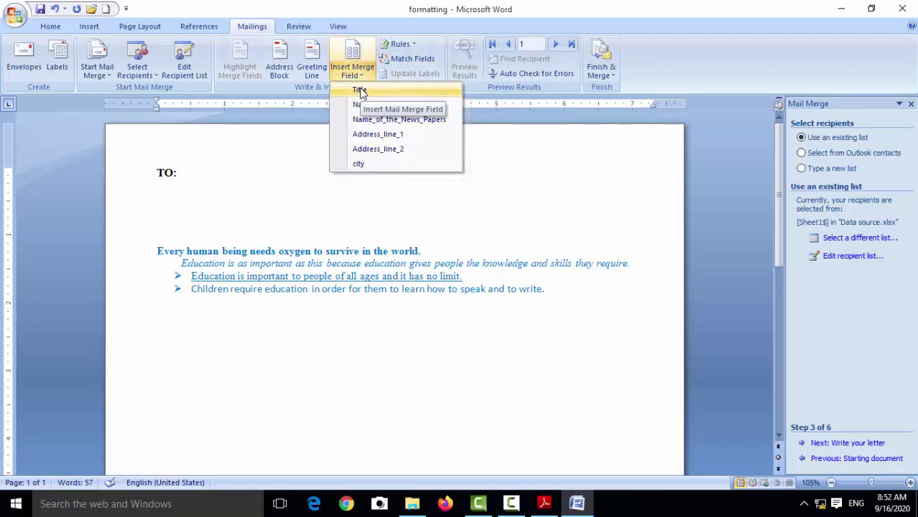
pyautogui.click(361, 90)
pyautogui.click(359, 72)
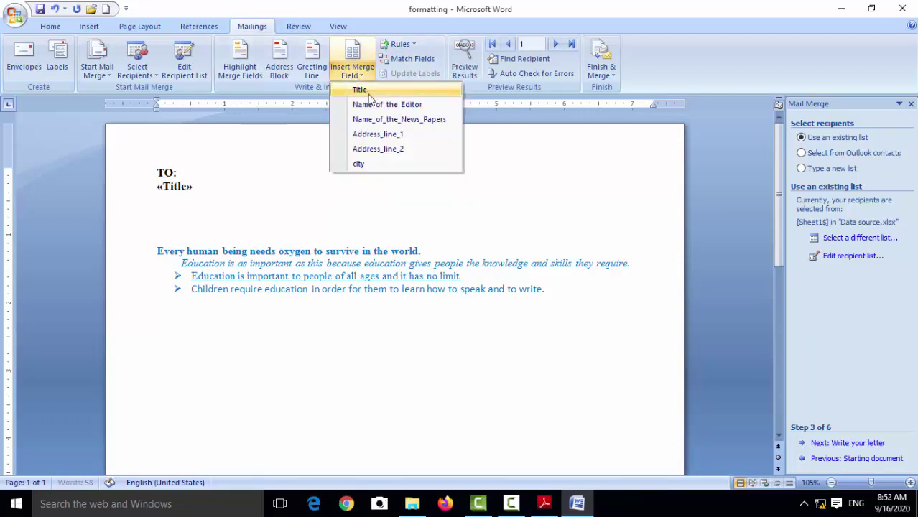
pyautogui.click(371, 107)
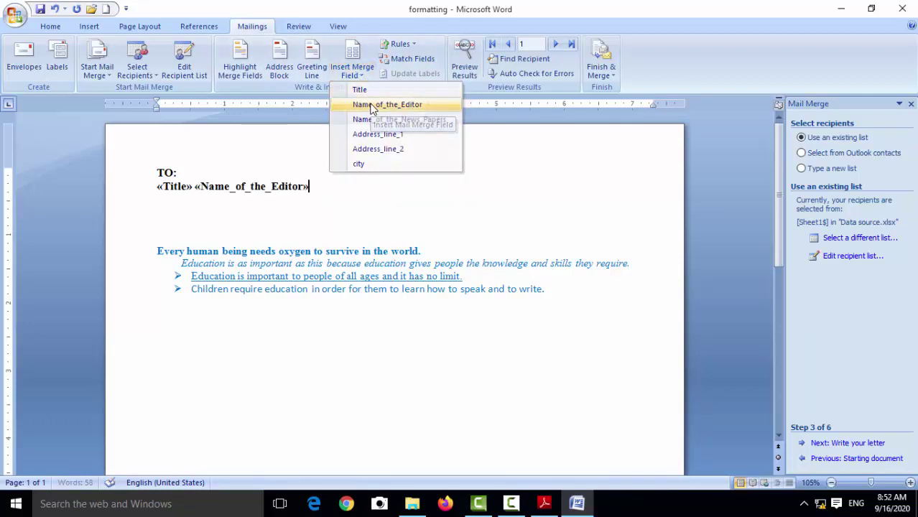
pyautogui.press('Return')
pyautogui.click(351, 72)
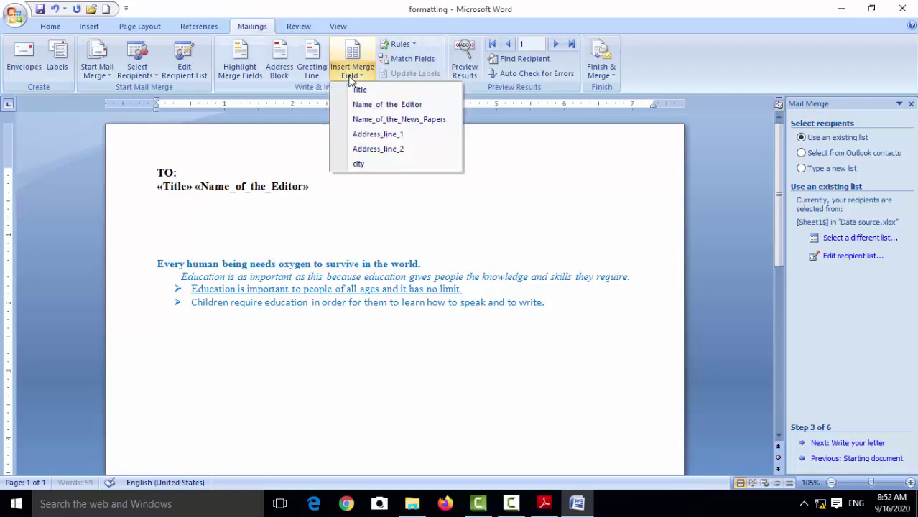
pyautogui.click(357, 119)
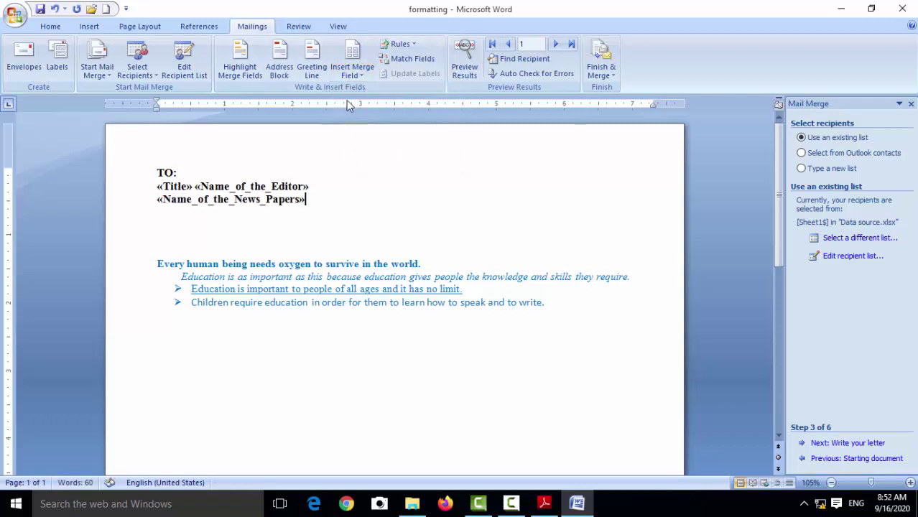
# Add «Address_line_1», «Address_line_2» and «city» merge fields on separate lines
pyautogui.press('Return')
pyautogui.click(352, 72)
pyautogui.click(366, 141)
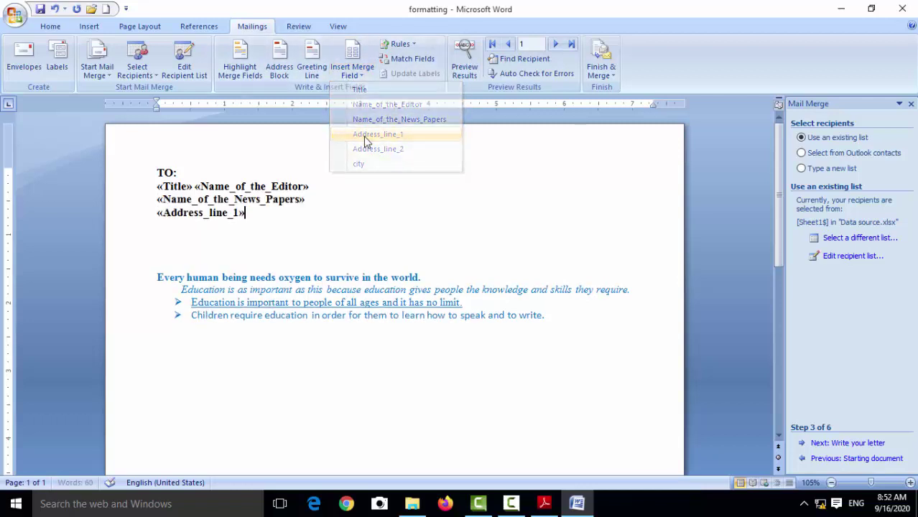
pyautogui.press('Return')
pyautogui.click(351, 72)
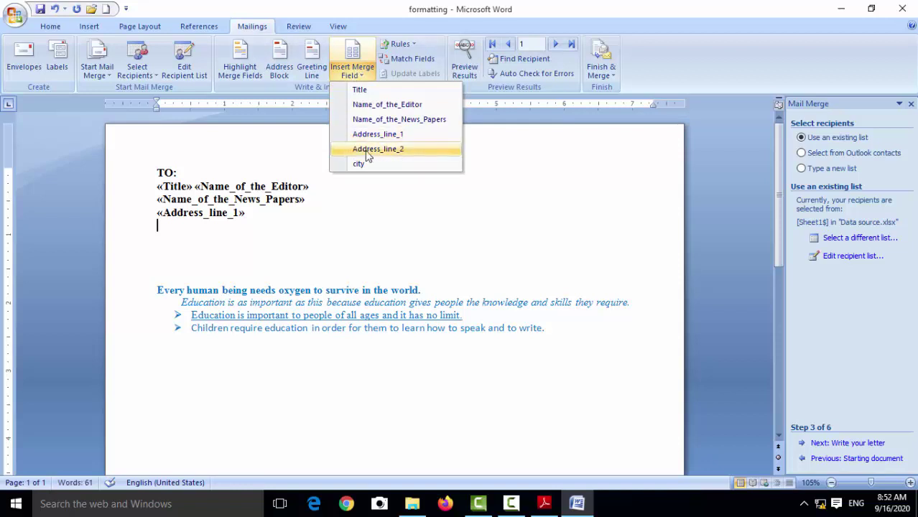
pyautogui.click(374, 149)
pyautogui.press('Return')
pyautogui.click(351, 72)
pyautogui.click(372, 164)
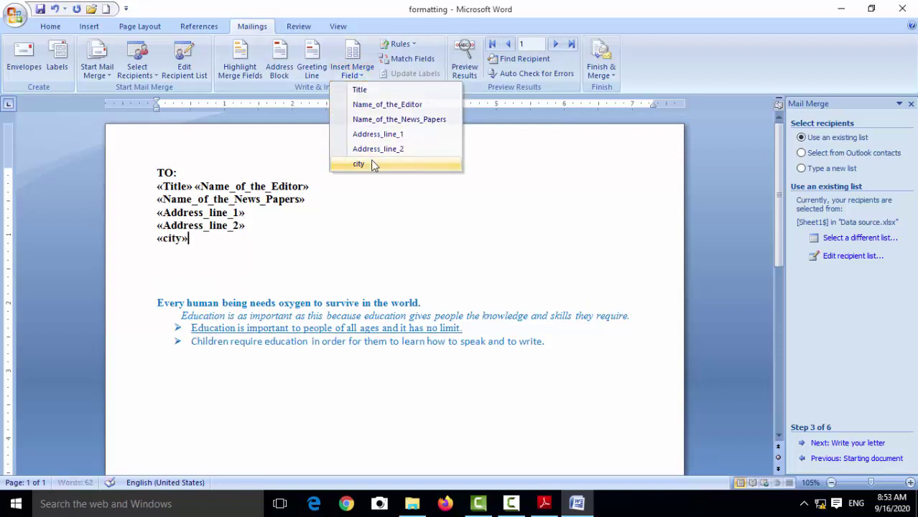
# Advance the wizard to Complete the merge and add a blank line after TO:
pyautogui.click(849, 444)
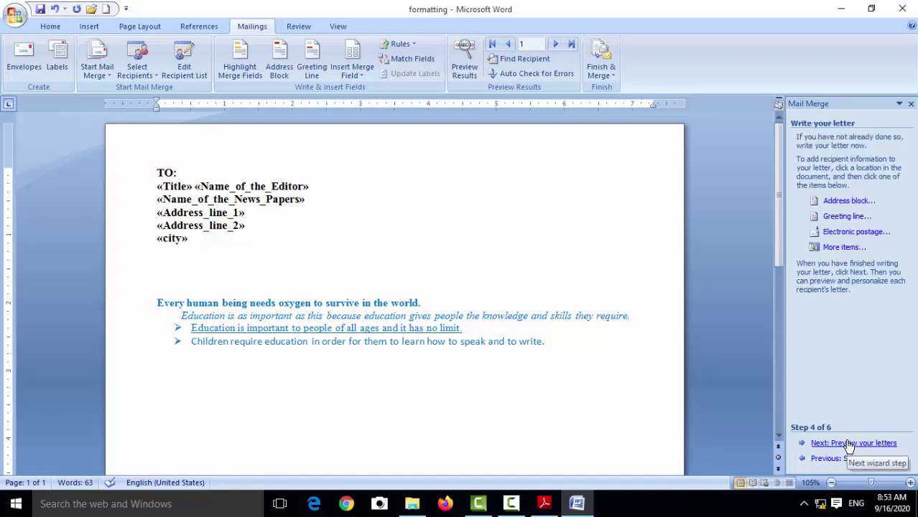
pyautogui.click(848, 444)
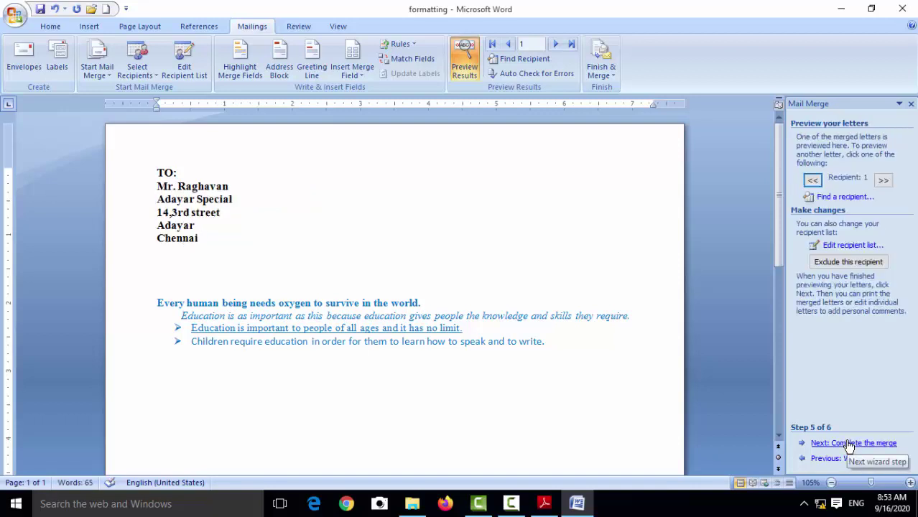
pyautogui.click(849, 444)
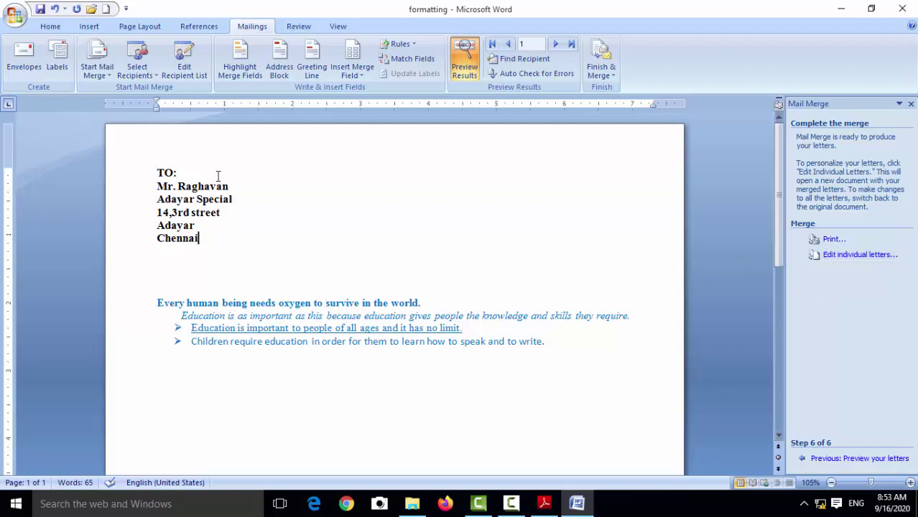
pyautogui.press('Return')
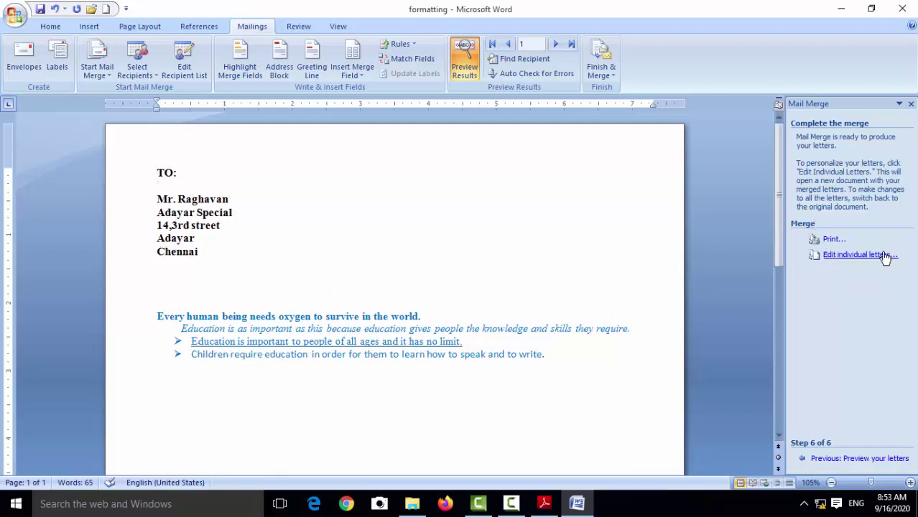
# Merge all records into a new Letters1 document and scroll through the four letters
pyautogui.click(883, 255)
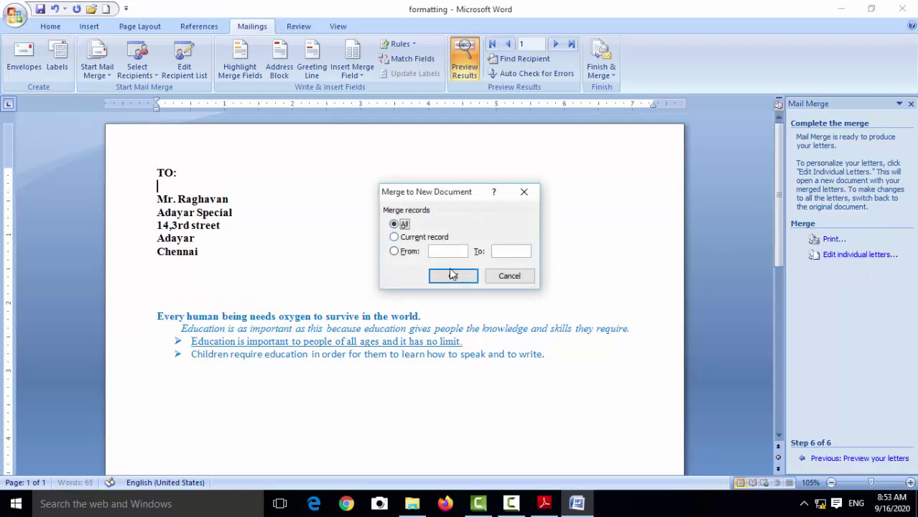
pyautogui.click(453, 277)
pyautogui.scroll(-8, 447, 309)
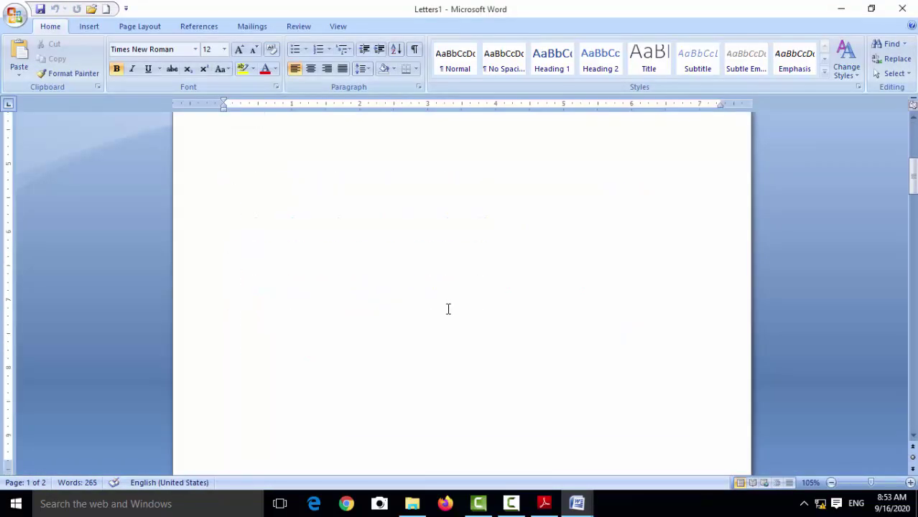
pyautogui.scroll(-5, 445, 319)
pyautogui.scroll(-9, 446, 318)
pyautogui.scroll(-9, 445, 322)
pyautogui.scroll(-9, 438, 342)
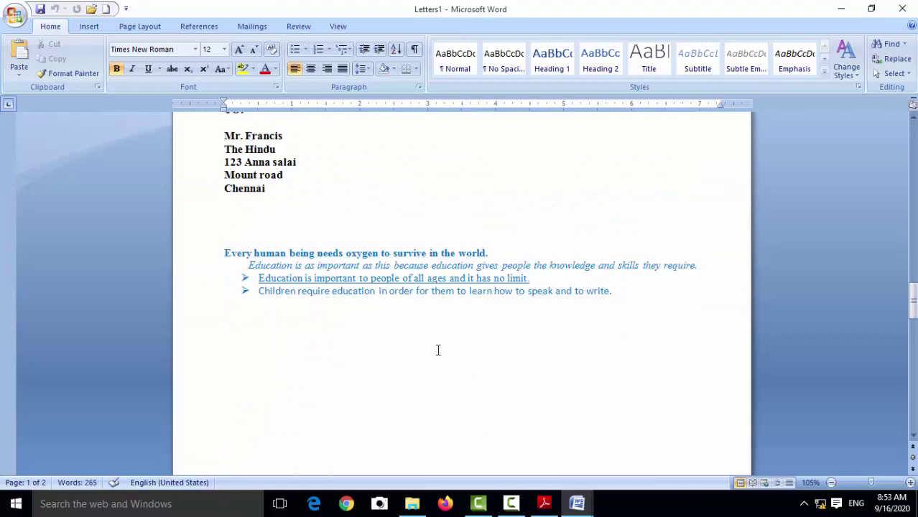
pyautogui.scroll(-2, 436, 351)
pyautogui.scroll(-5, 437, 352)
pyautogui.scroll(-7, 434, 363)
pyautogui.scroll(5, 433, 363)
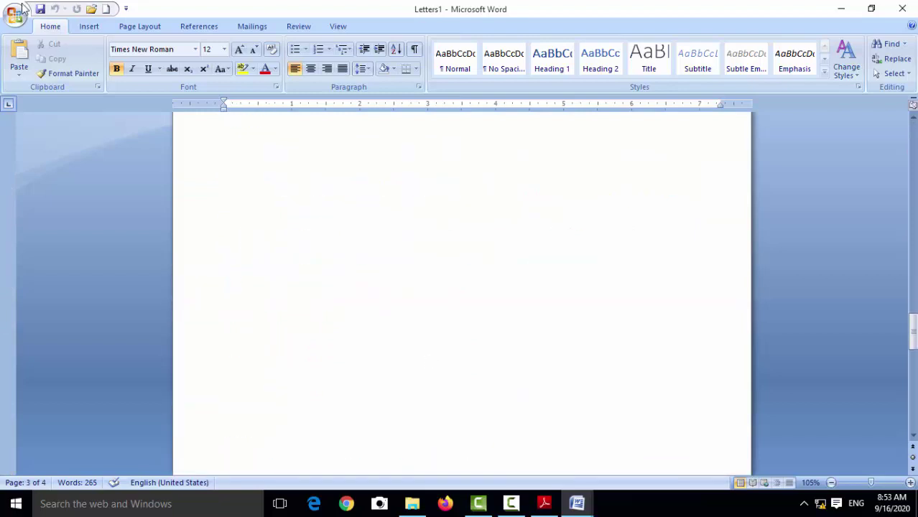
# Save Letters1 as 'mail merge' in the Desktop folder your name std
pyautogui.click(39, 9)
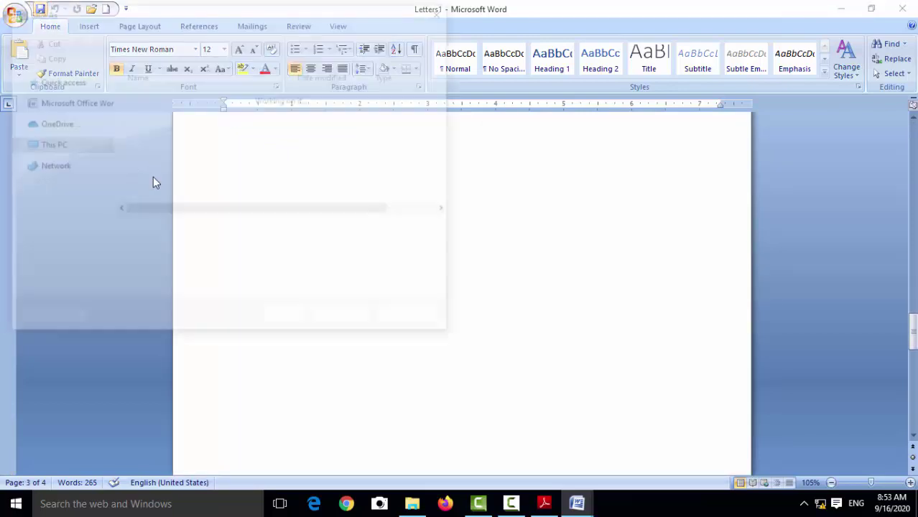
pyautogui.click(59, 96)
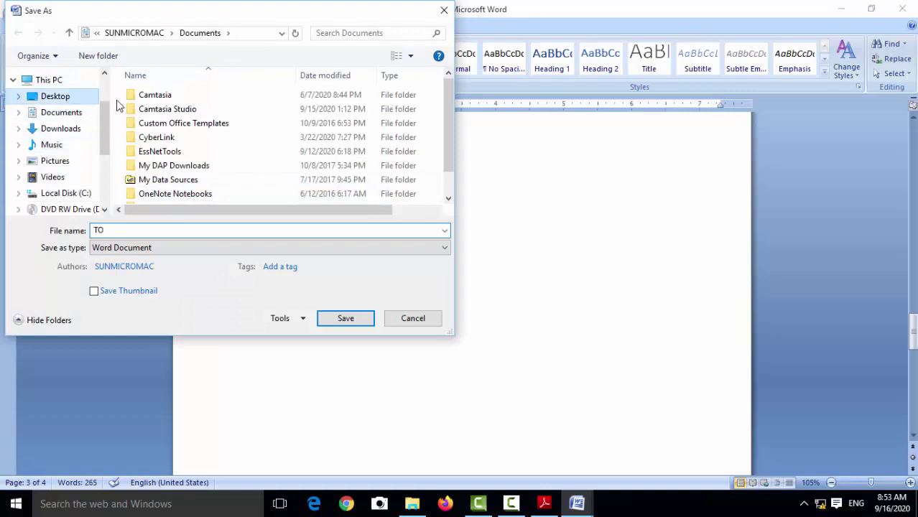
pyautogui.scroll(-5, 154, 134)
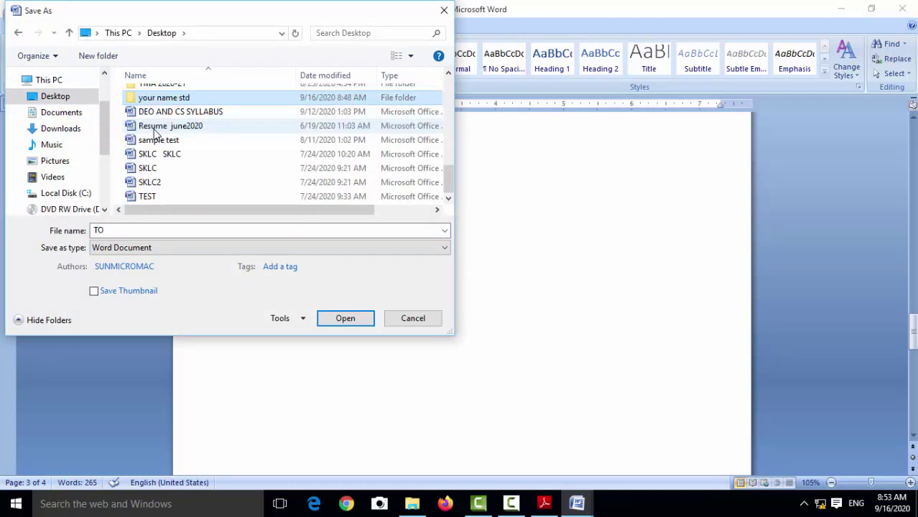
pyautogui.doubleClick(180, 96)
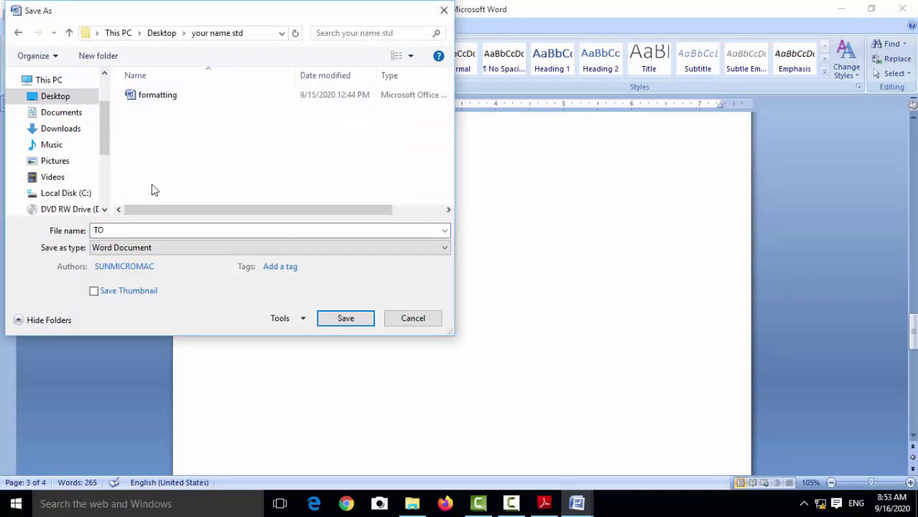
pyautogui.doubleClick(143, 228)
pyautogui.write('mail merge')
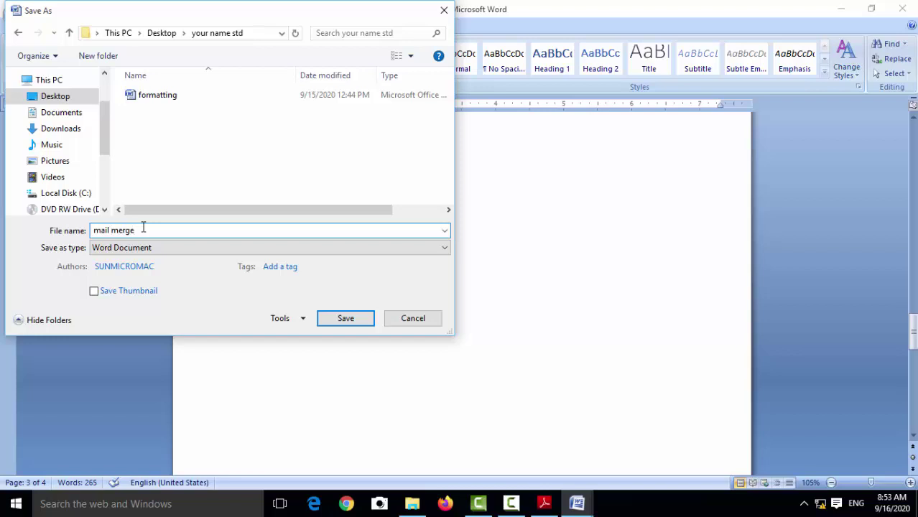
pyautogui.press('Return')
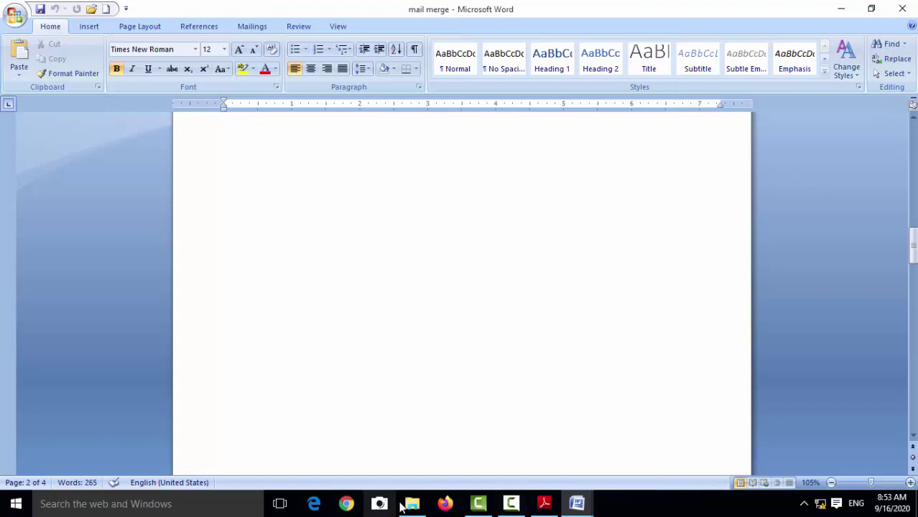
# Show your name std in File Explorer holding Data source, formatting and mail merge
pyautogui.click(423, 505)
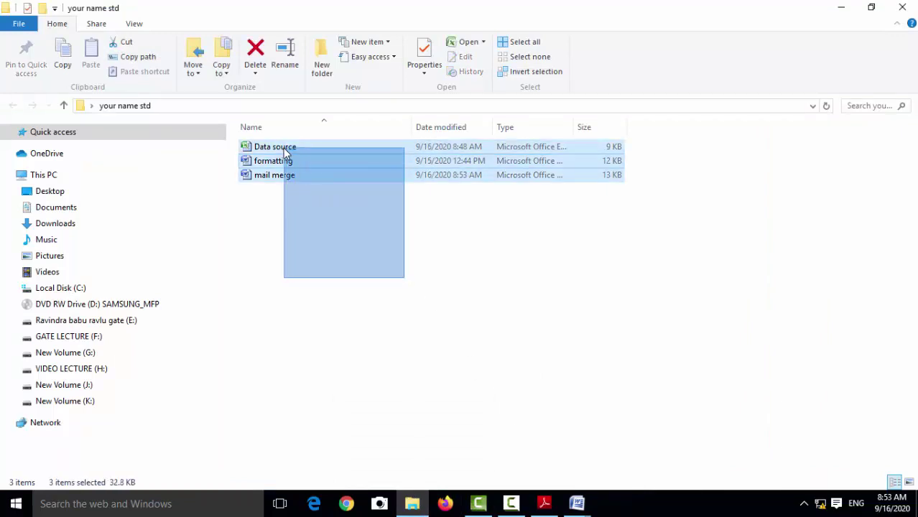
pyautogui.moveTo(403, 280); pyautogui.dragTo(275, 147)
pyautogui.click(293, 227)
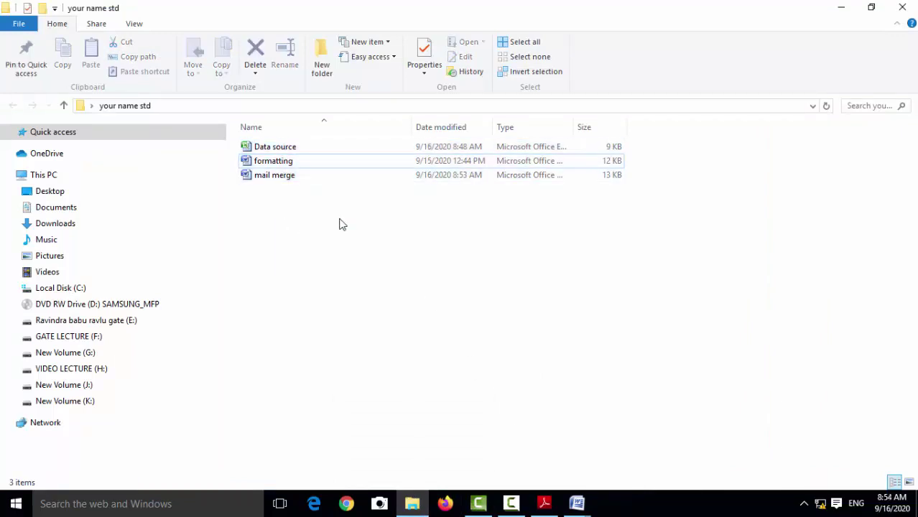